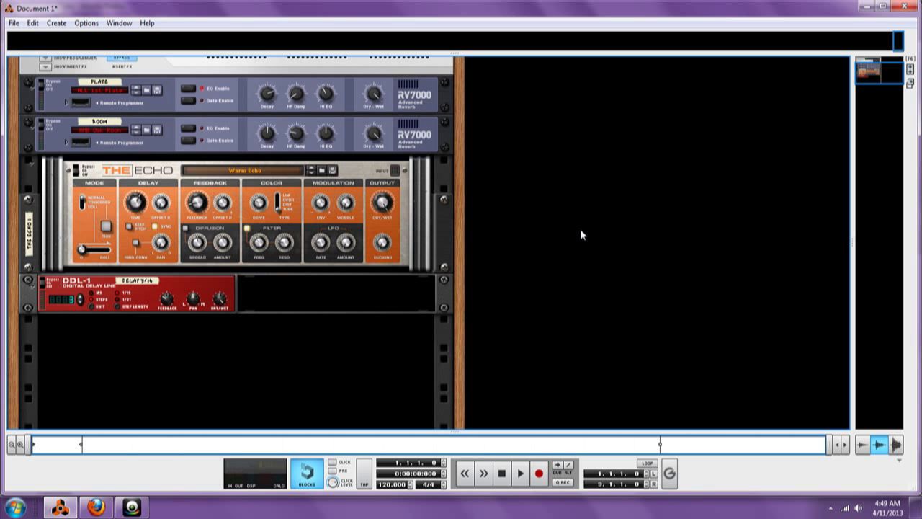
Add an empty Combinator to the rack from the Utilities menu
{"action": "scroll", "coordinate": [572, 206], "scroll_direction": "up", "scroll_amount": 3}
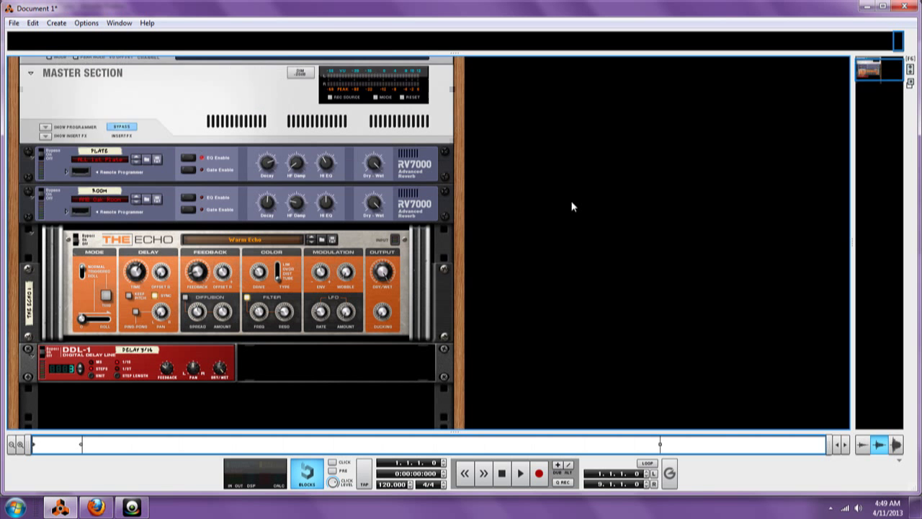
{"action": "right_click", "coordinate": [573, 89]}
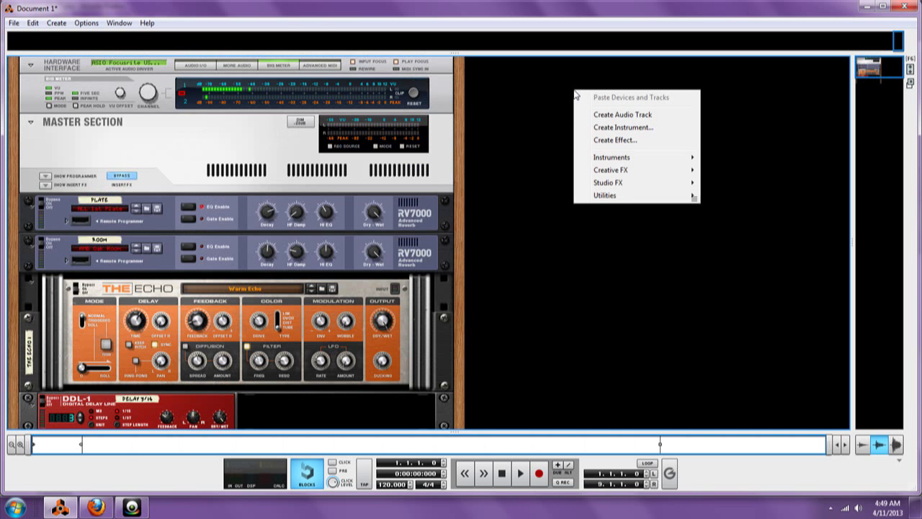
{"action": "mouse_move", "coordinate": [636, 196]}
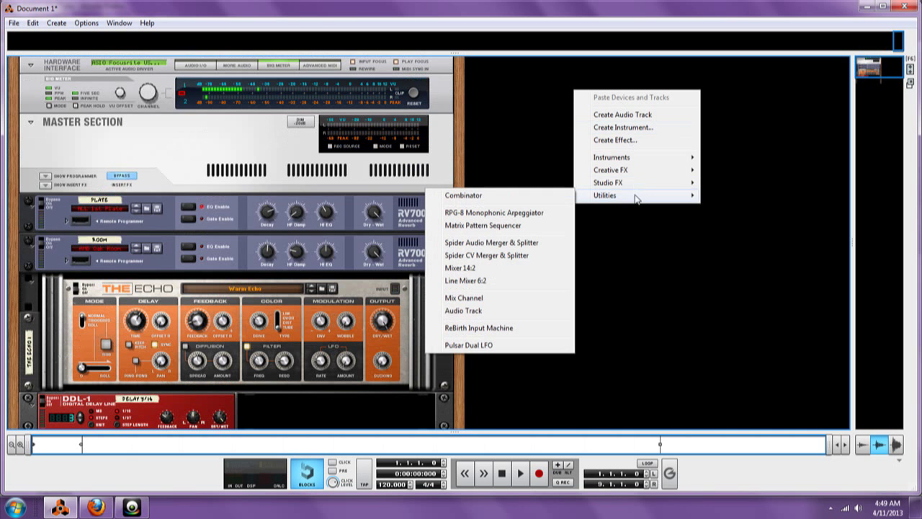
{"action": "left_click", "coordinate": [539, 196]}
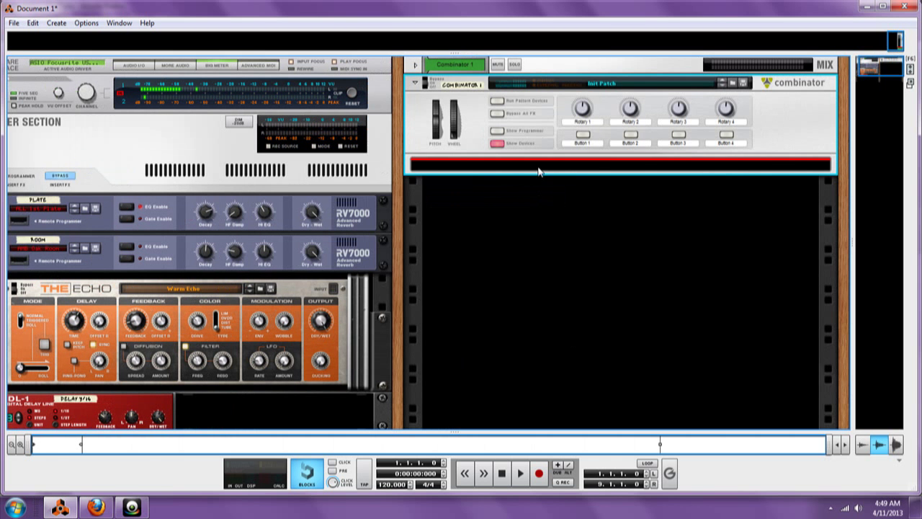
Load a Mixer 14:2 inside the Combinator
{"action": "right_click", "coordinate": [611, 171]}
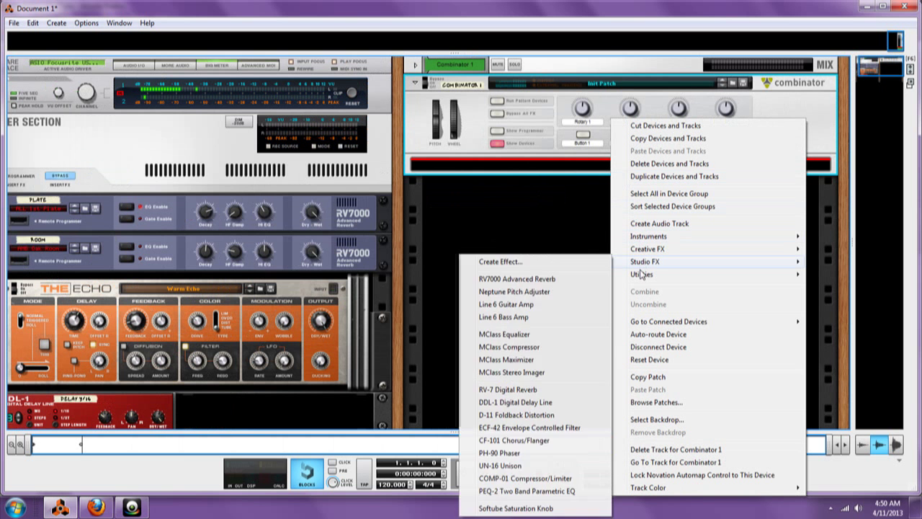
{"action": "mouse_move", "coordinate": [640, 276]}
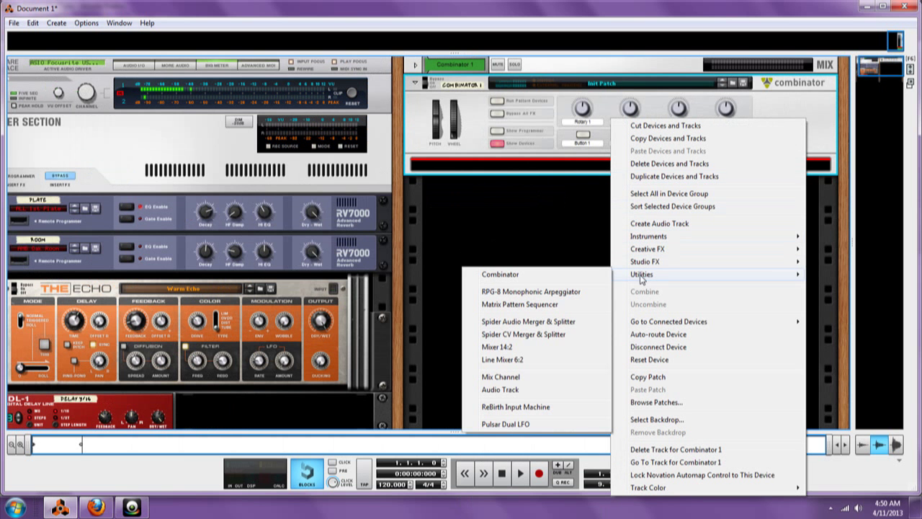
{"action": "left_click", "coordinate": [487, 349]}
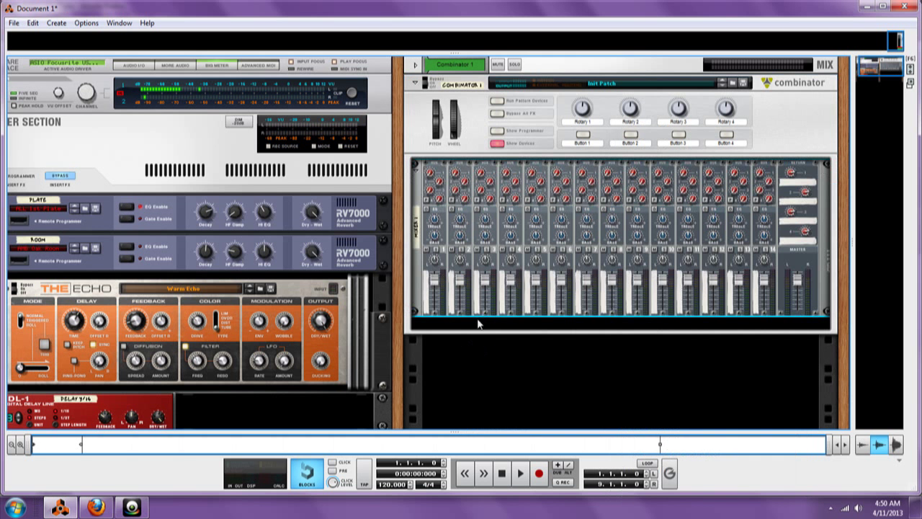
{"action": "right_click", "coordinate": [726, 328]}
Add a Kong Drum Designer to the Combinator and load the Deep House.kong patch
{"action": "mouse_move", "coordinate": [758, 242]}
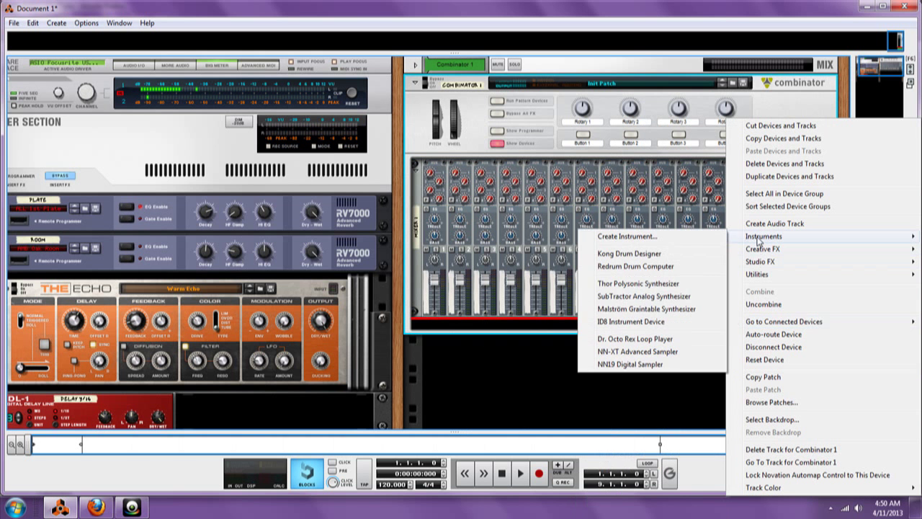
{"action": "left_click", "coordinate": [676, 255]}
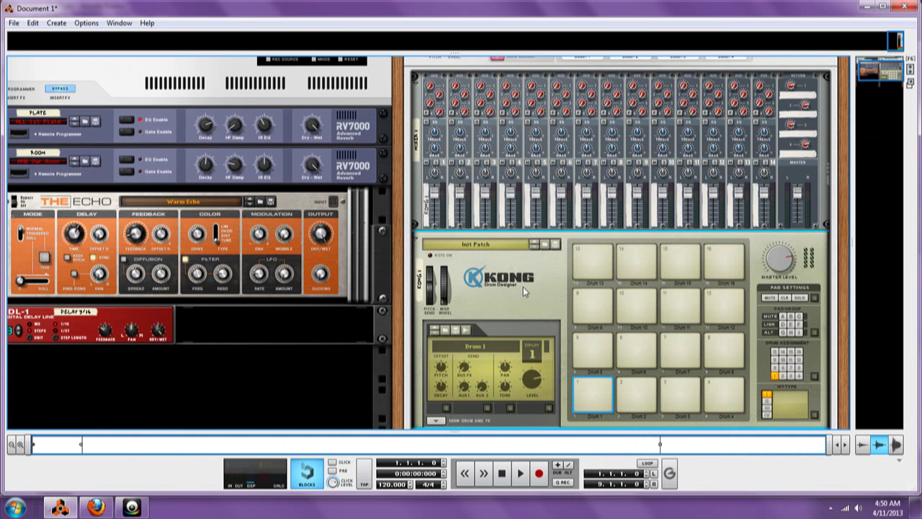
{"action": "left_click", "coordinate": [545, 248]}
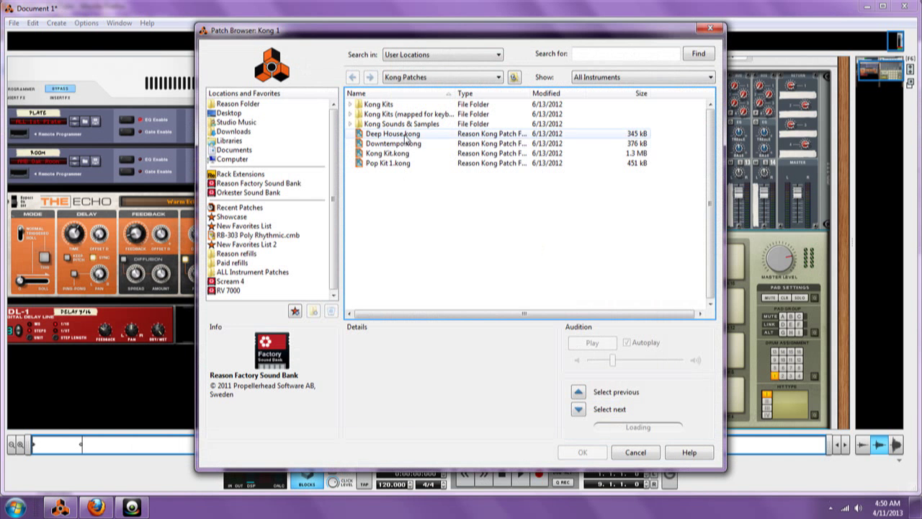
{"action": "left_click", "coordinate": [407, 134]}
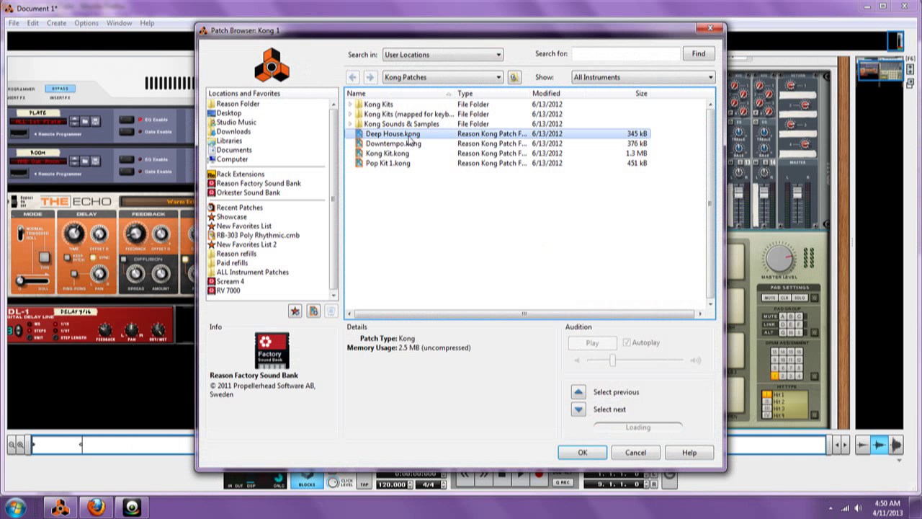
{"action": "left_click", "coordinate": [582, 452]}
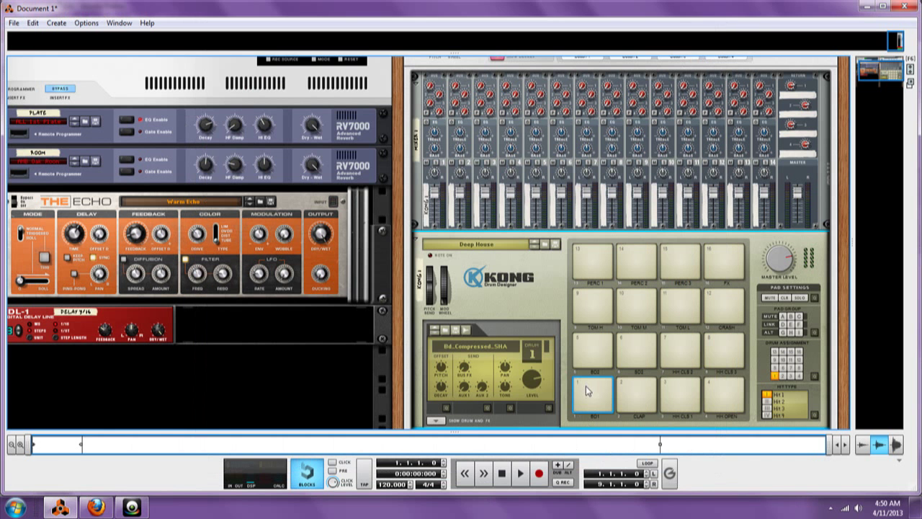
{"action": "left_click", "coordinate": [634, 389]}
{"action": "left_click", "coordinate": [671, 391]}
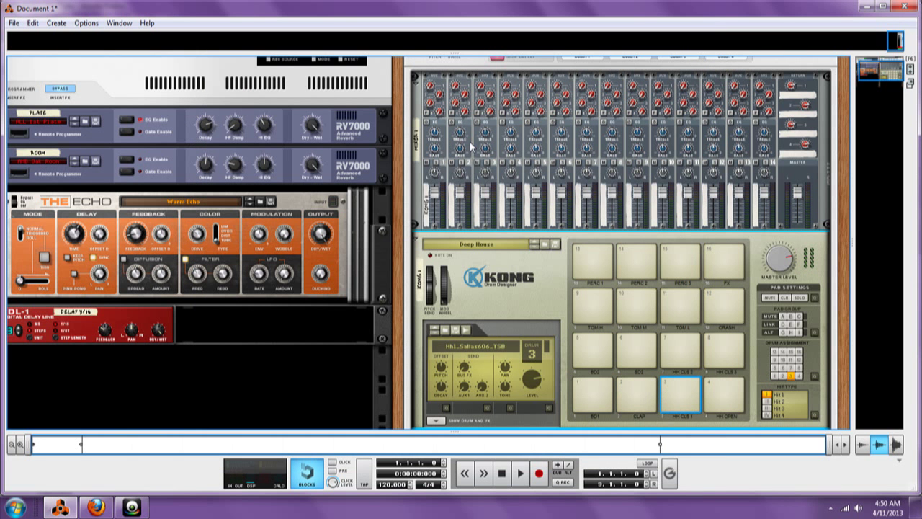
{"action": "left_click", "coordinate": [596, 393]}
{"action": "left_click", "coordinate": [630, 392]}
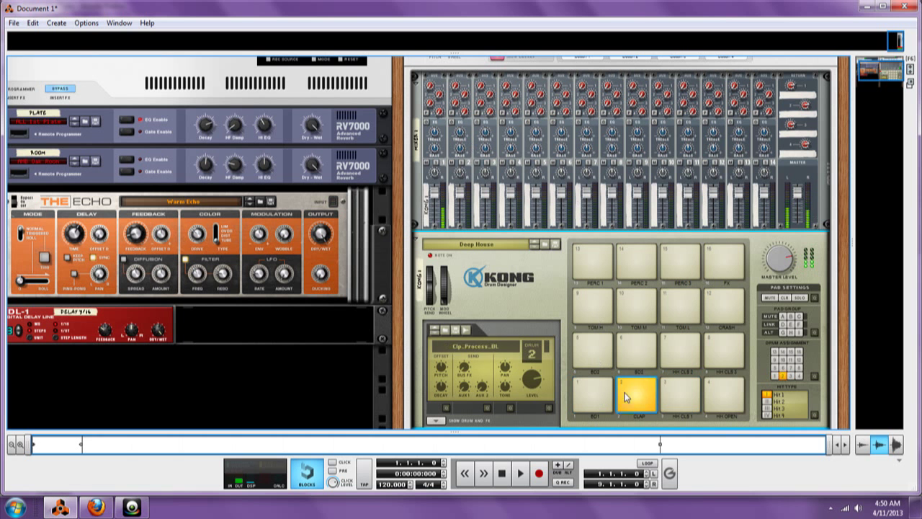
{"action": "left_click", "coordinate": [690, 397]}
{"action": "left_click", "coordinate": [712, 394]}
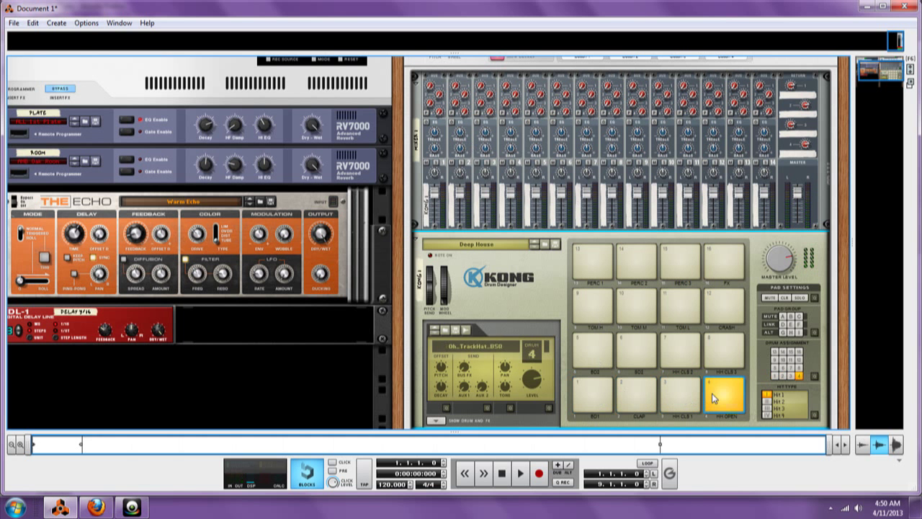
{"action": "left_click", "coordinate": [591, 349]}
{"action": "left_click", "coordinate": [641, 350]}
{"action": "left_click", "coordinate": [672, 348]}
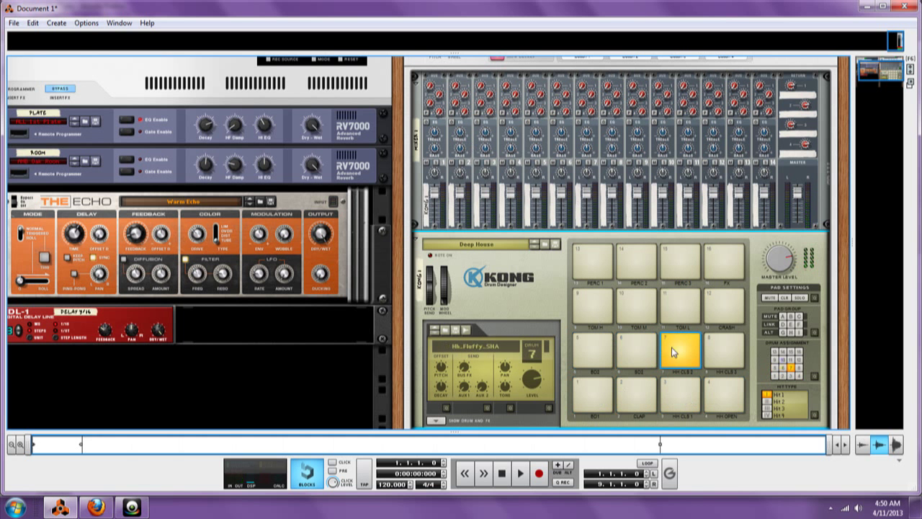
{"action": "left_click", "coordinate": [719, 354]}
{"action": "left_click", "coordinate": [719, 307]}
{"action": "left_click", "coordinate": [677, 309]}
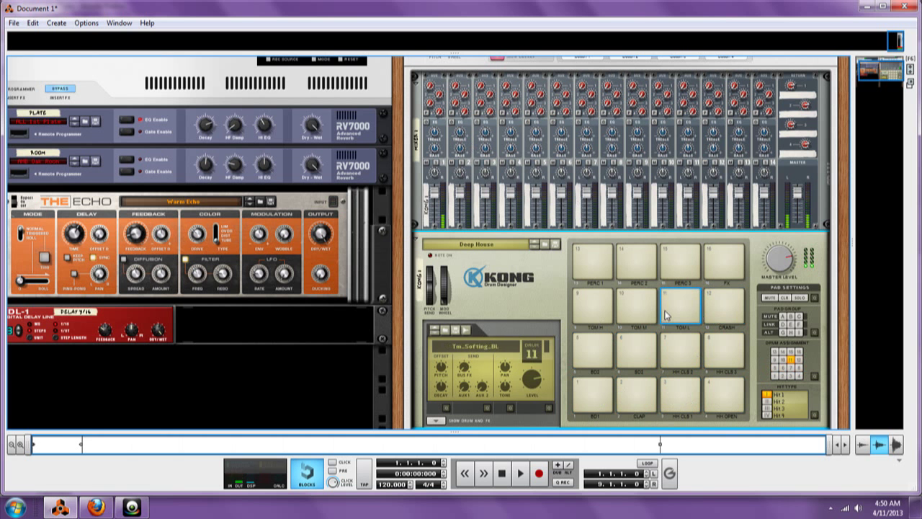
{"action": "left_click", "coordinate": [634, 310]}
{"action": "left_click", "coordinate": [589, 312]}
{"action": "left_click", "coordinate": [590, 264]}
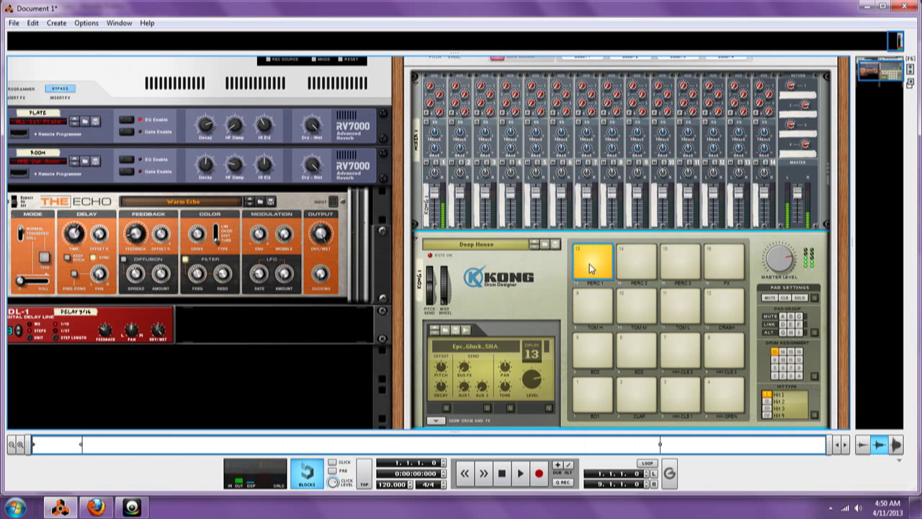
{"action": "left_click", "coordinate": [631, 268]}
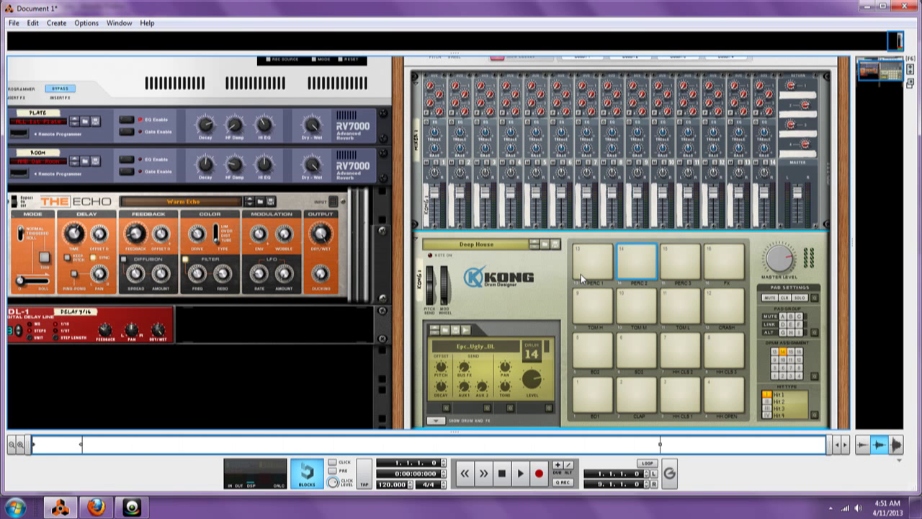
On the flipped rack, cable Kong's separate Audio Outs into individual Mixer 14:2 channel inputs
{"action": "key", "text": "Tab"}
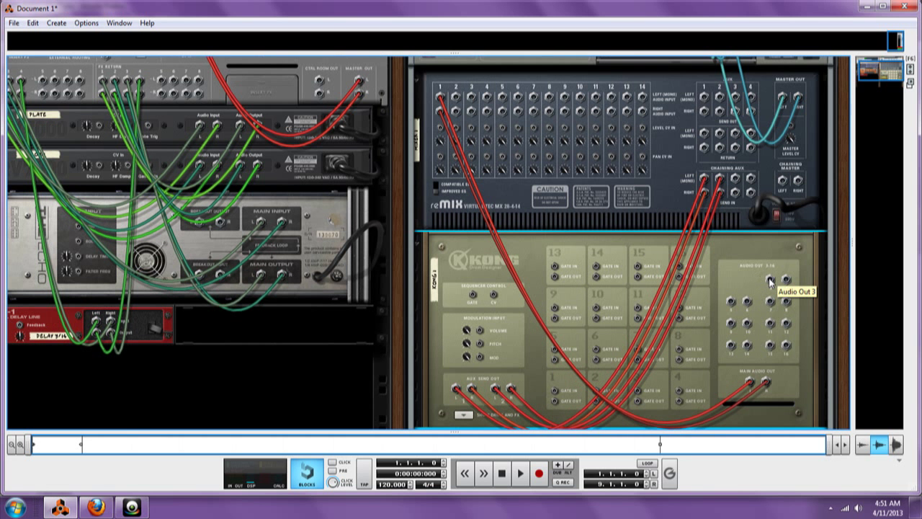
{"action": "left_click_drag", "start_coordinate": [770, 281], "coordinate": [732, 322]}
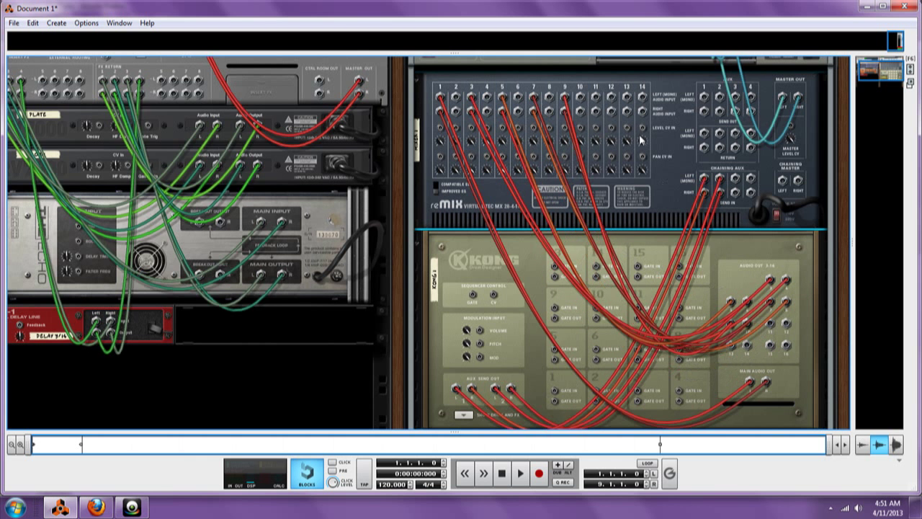
{"action": "left_click_drag", "start_coordinate": [595, 96], "coordinate": [747, 324]}
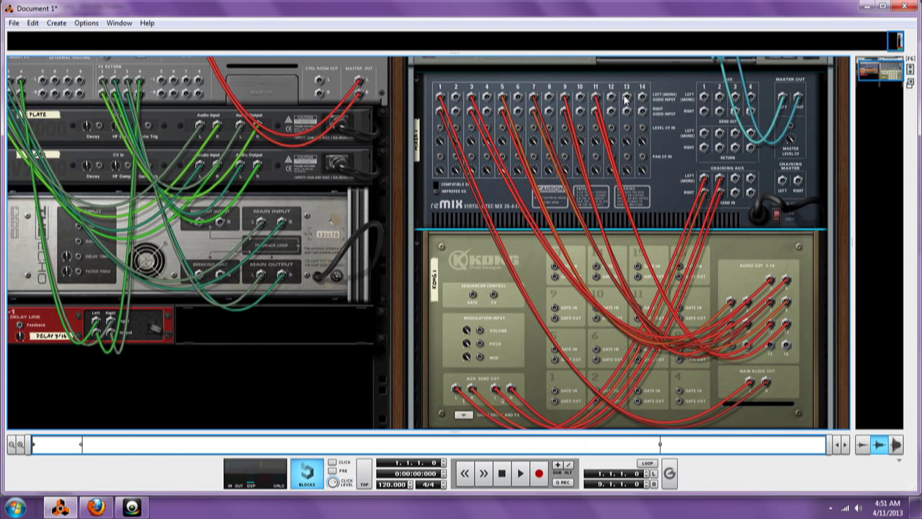
{"action": "left_click_drag", "start_coordinate": [626, 98], "coordinate": [729, 348]}
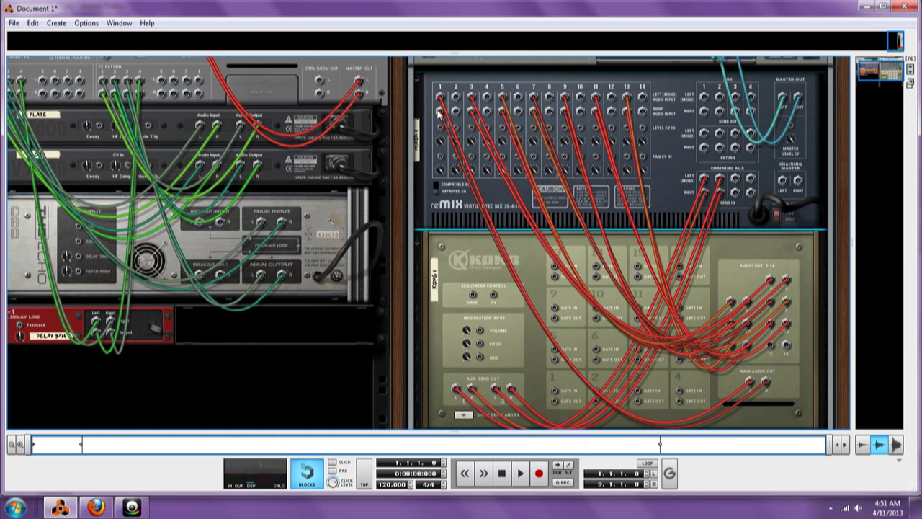
{"action": "left_click_drag", "start_coordinate": [441, 114], "coordinate": [642, 96]}
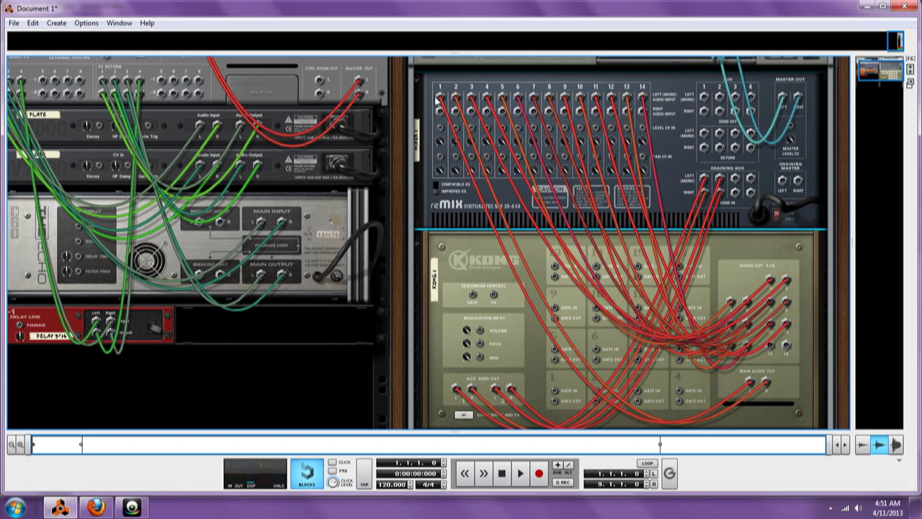
{"action": "mouse_move", "coordinate": [463, 358]}
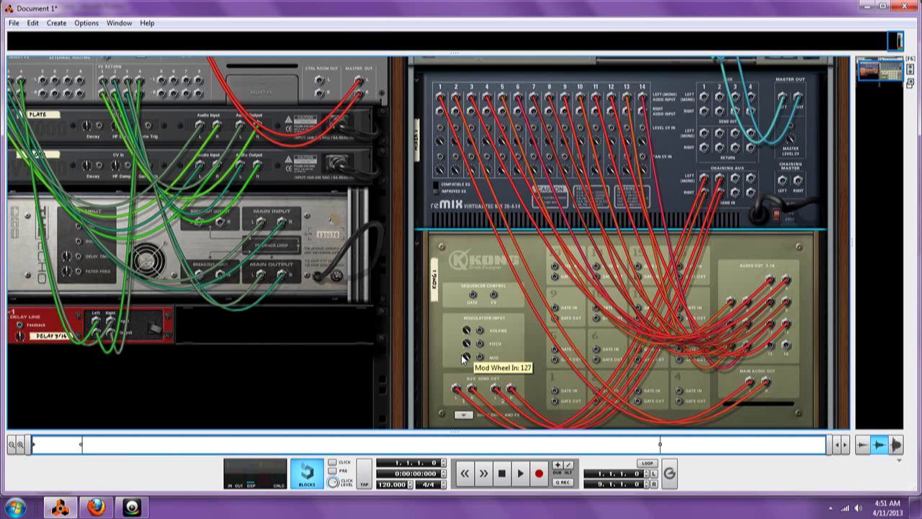
{"action": "key", "text": "Tab"}
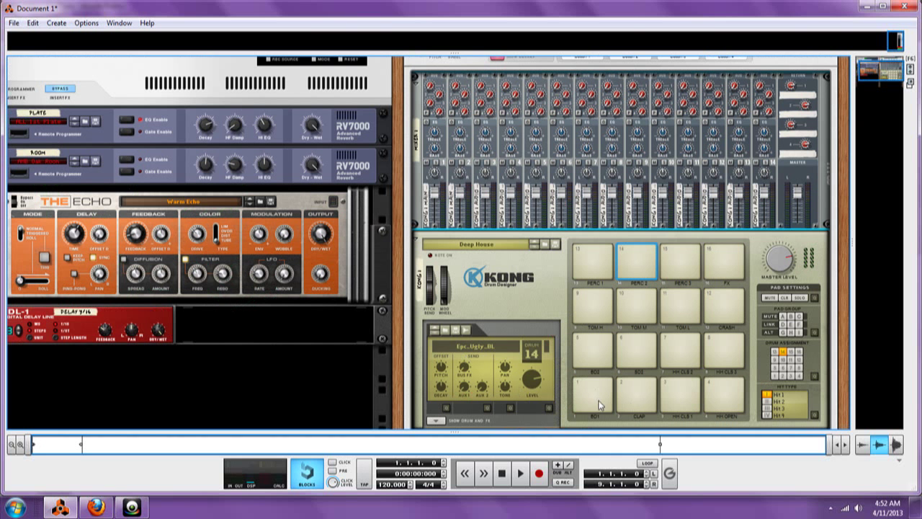
Play Kong pads 2–8 to check which mixer channels they sound on
{"action": "left_click", "coordinate": [649, 399]}
{"action": "left_click", "coordinate": [684, 398]}
{"action": "left_click", "coordinate": [723, 401]}
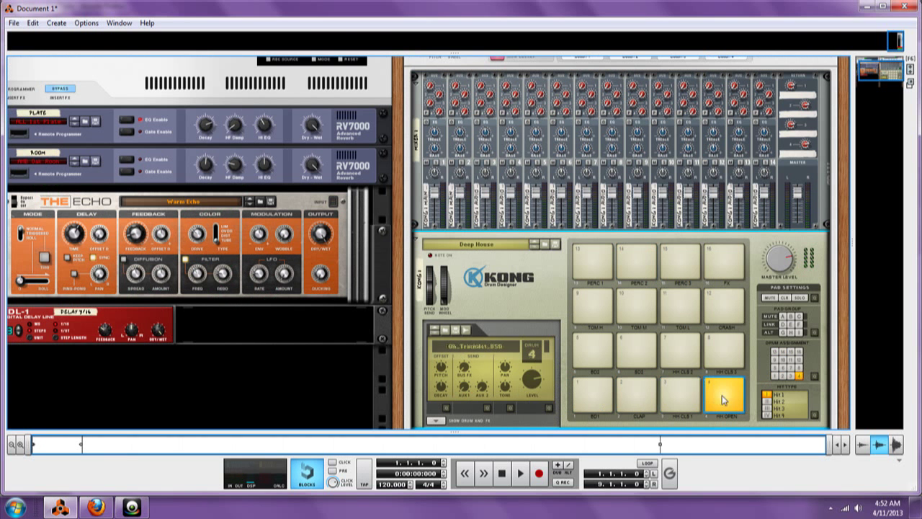
{"action": "left_click", "coordinate": [723, 351]}
{"action": "left_click", "coordinate": [677, 356]}
{"action": "left_click", "coordinate": [633, 353]}
{"action": "left_click", "coordinate": [589, 351]}
Play pads 9–16, then select pad 13 (PERC 1) for editing
{"action": "left_click", "coordinate": [589, 301]}
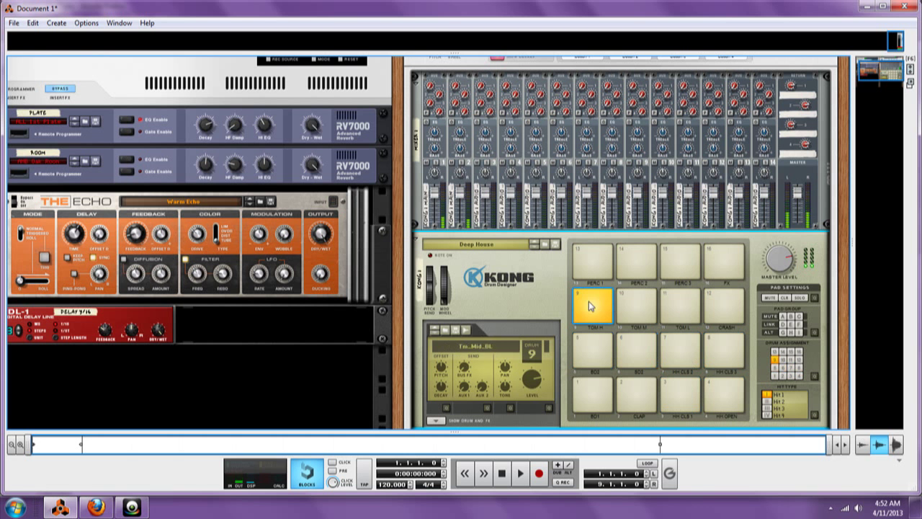
{"action": "left_click", "coordinate": [626, 301]}
{"action": "left_click", "coordinate": [677, 304]}
{"action": "left_click", "coordinate": [714, 299]}
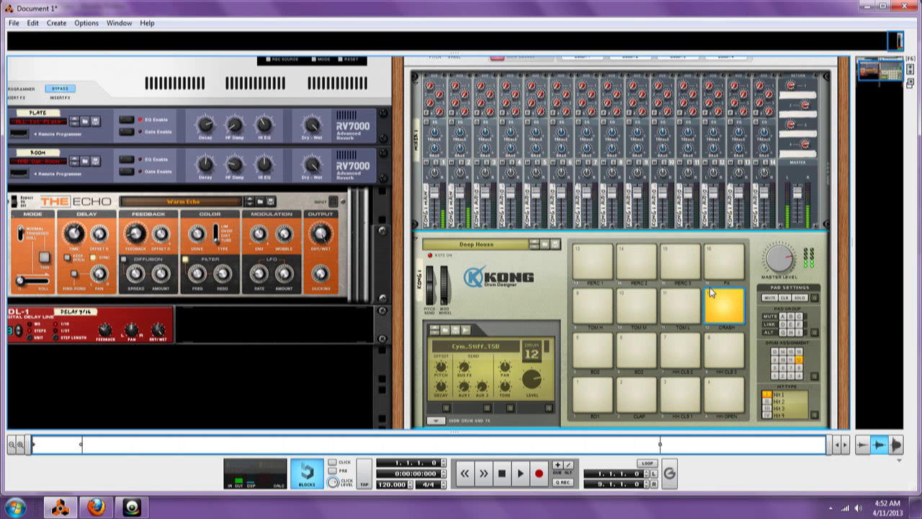
{"action": "left_click", "coordinate": [723, 265]}
{"action": "left_click", "coordinate": [680, 265]}
{"action": "left_click", "coordinate": [641, 264]}
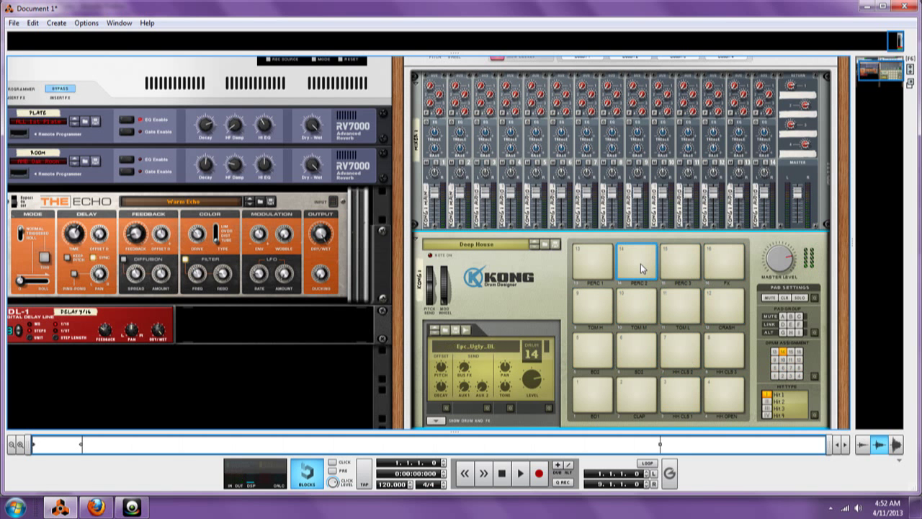
{"action": "left_click", "coordinate": [640, 264]}
{"action": "left_click", "coordinate": [607, 274]}
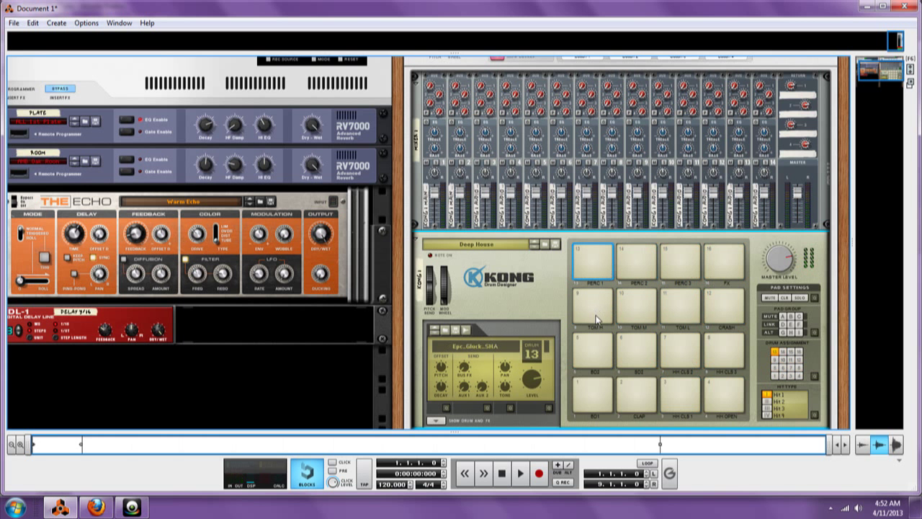
{"action": "scroll", "coordinate": [597, 319], "scroll_direction": "down", "scroll_amount": 2}
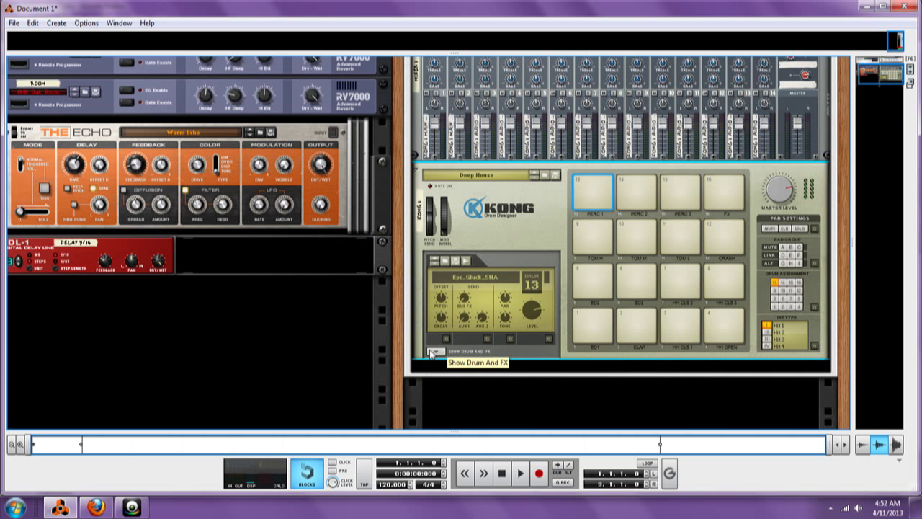
Show Kong's drum panels and route drums 3 and 4 (hi-hats) to Output 3-4
{"action": "left_click", "coordinate": [432, 351]}
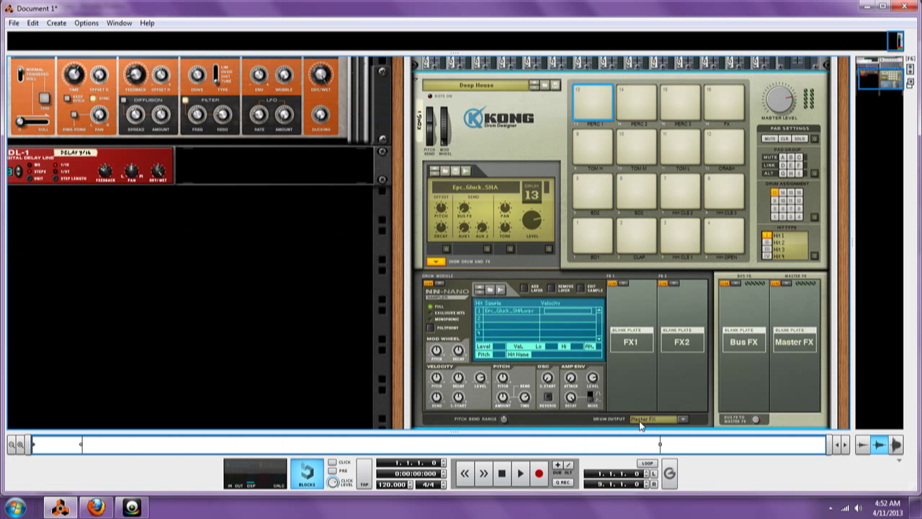
{"action": "left_click", "coordinate": [595, 240]}
{"action": "left_click", "coordinate": [631, 237]}
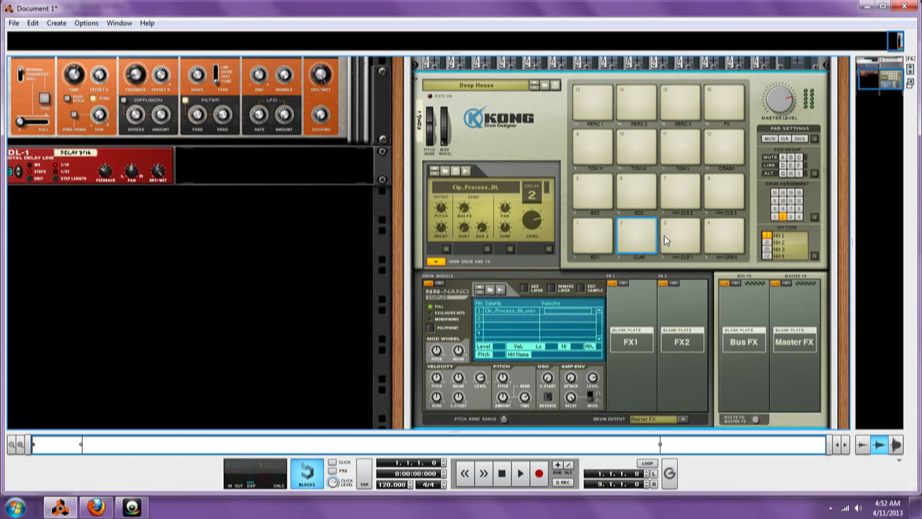
{"action": "left_click", "coordinate": [667, 236]}
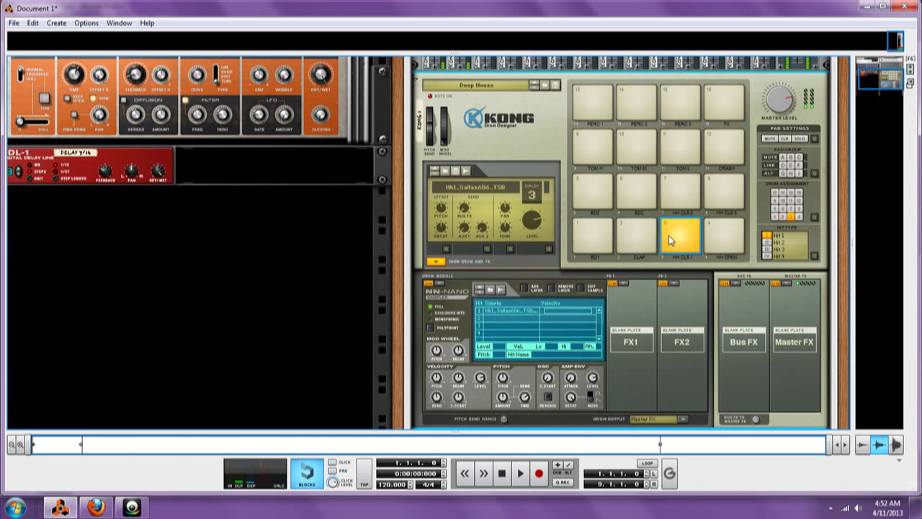
{"action": "left_click", "coordinate": [680, 418]}
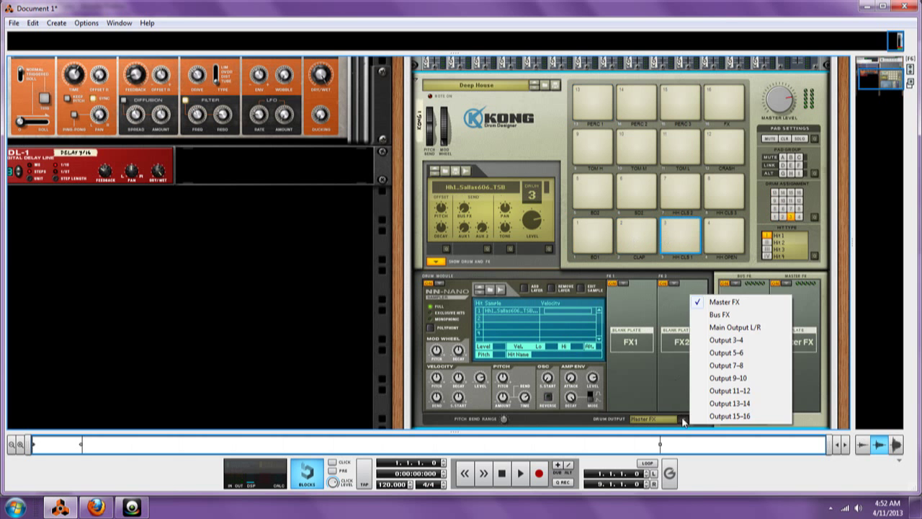
{"action": "left_click", "coordinate": [716, 342]}
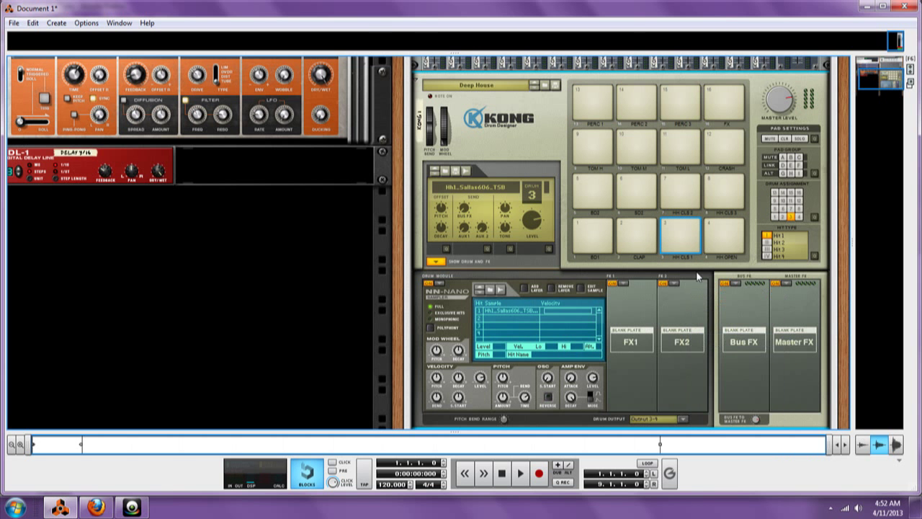
{"action": "left_click", "coordinate": [710, 236]}
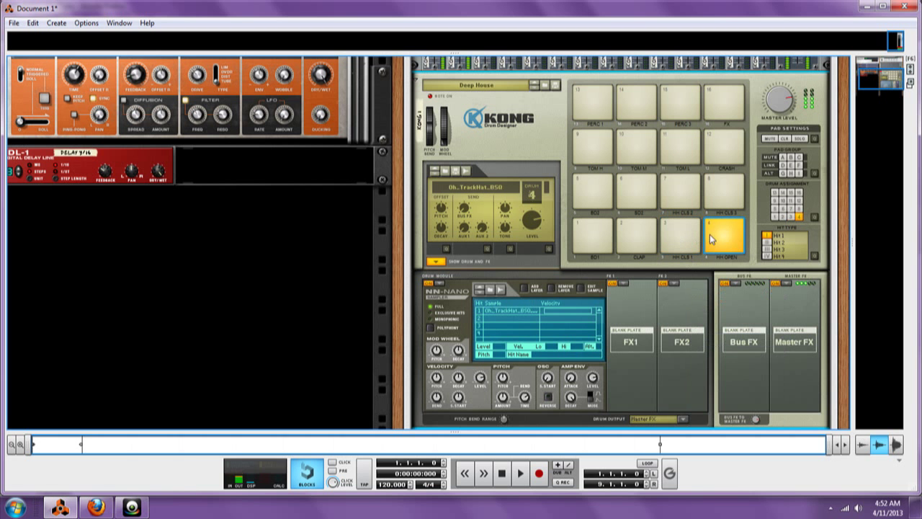
{"action": "left_click", "coordinate": [667, 420]}
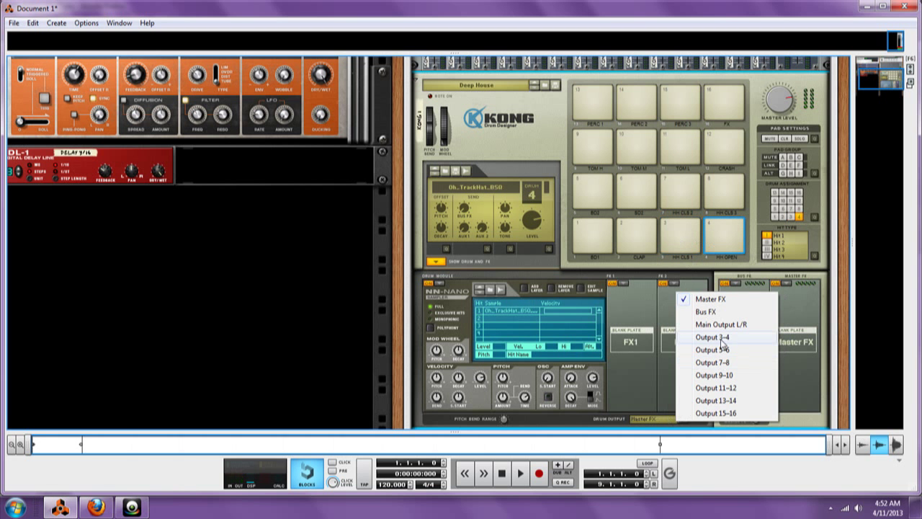
{"action": "left_click", "coordinate": [721, 339]}
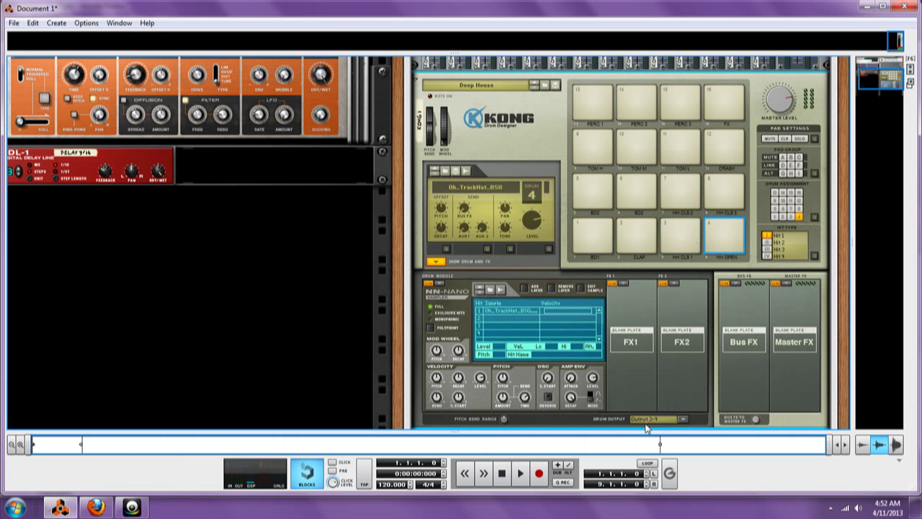
Route drums 5 and 6 to Output 5-6
{"action": "left_click", "coordinate": [589, 207]}
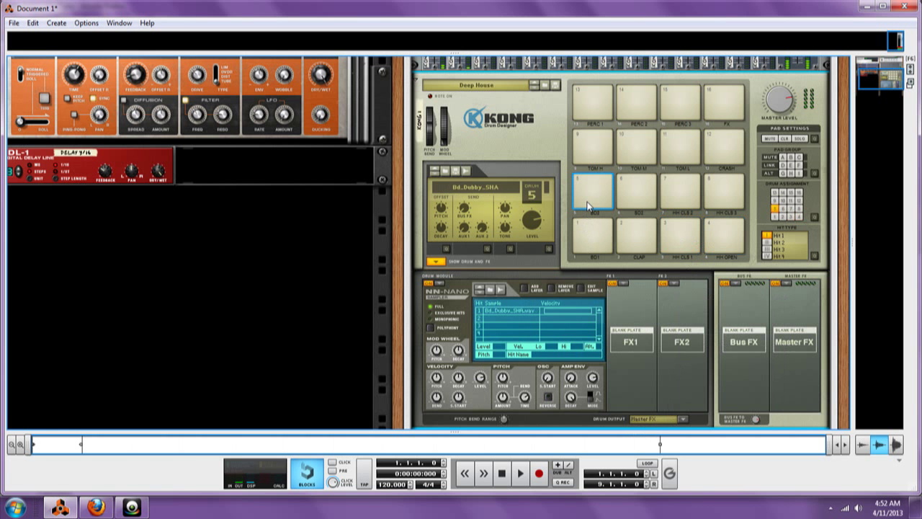
{"action": "left_click", "coordinate": [637, 416]}
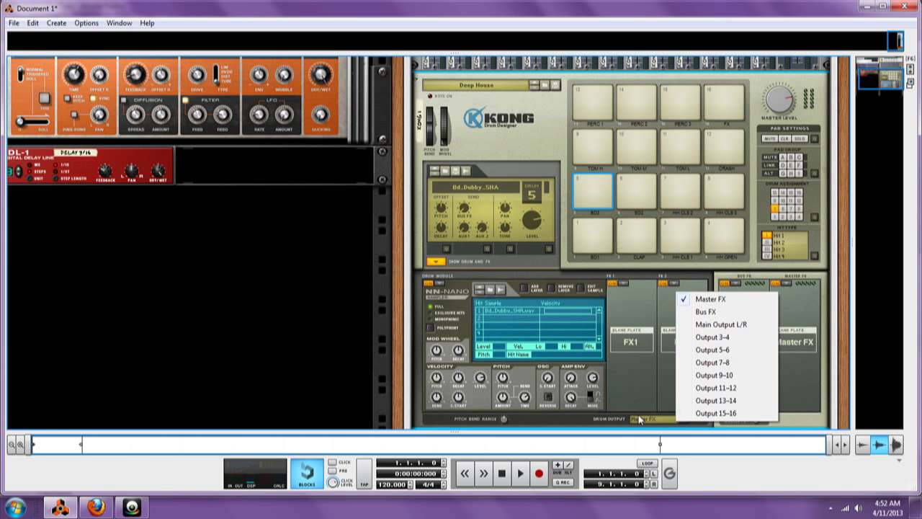
{"action": "left_click", "coordinate": [700, 350]}
{"action": "left_click", "coordinate": [640, 191]}
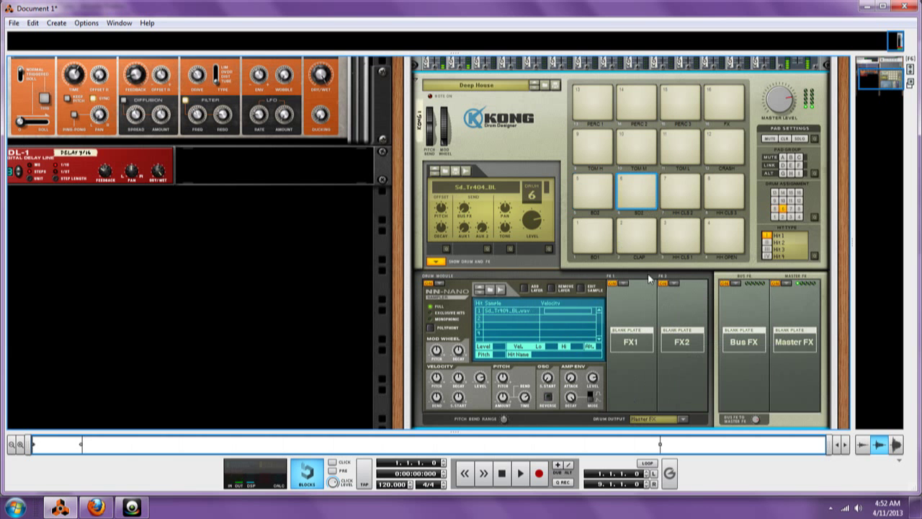
{"action": "left_click", "coordinate": [667, 419]}
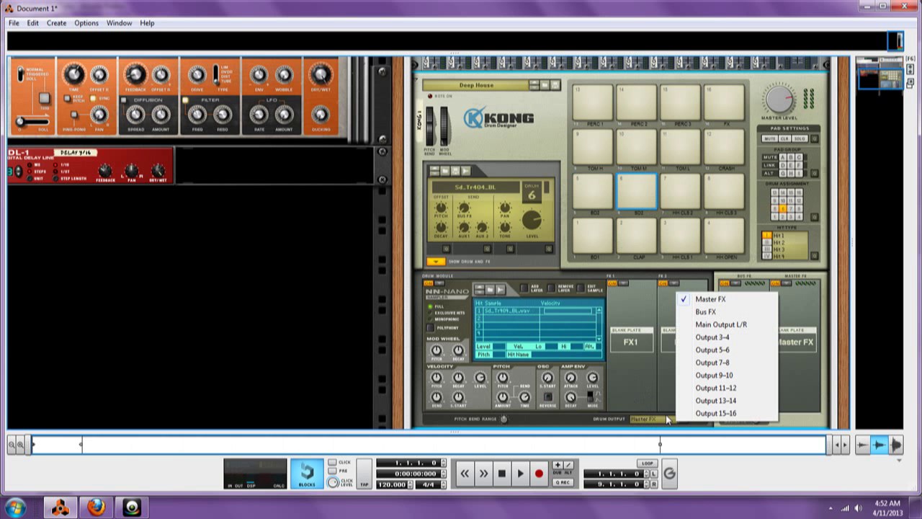
{"action": "left_click", "coordinate": [712, 350]}
Route drums 7 and 8 to Output 7-8
{"action": "left_click", "coordinate": [676, 197]}
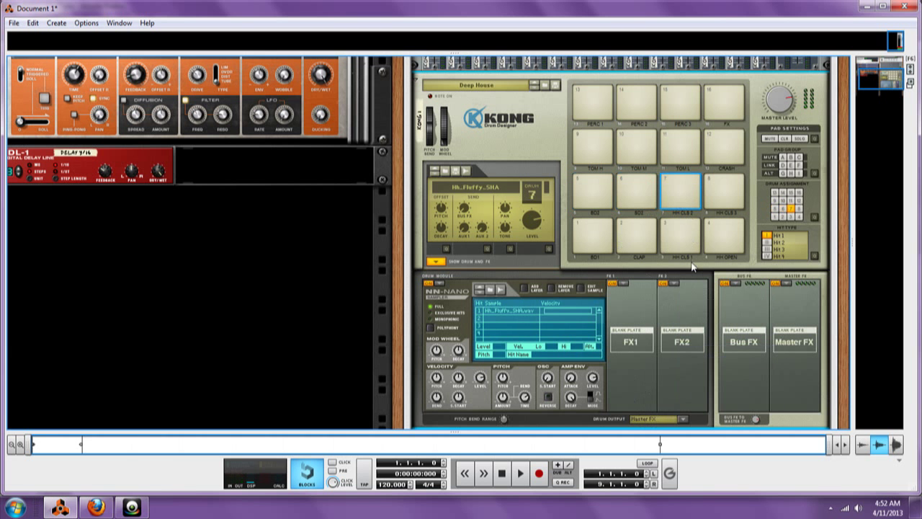
{"action": "left_click", "coordinate": [679, 421]}
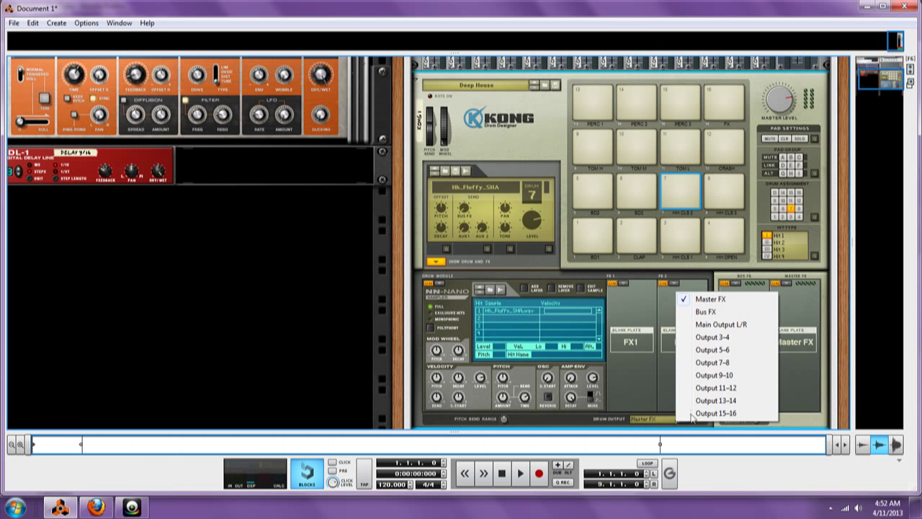
{"action": "left_click", "coordinate": [715, 364]}
{"action": "left_click", "coordinate": [724, 192]}
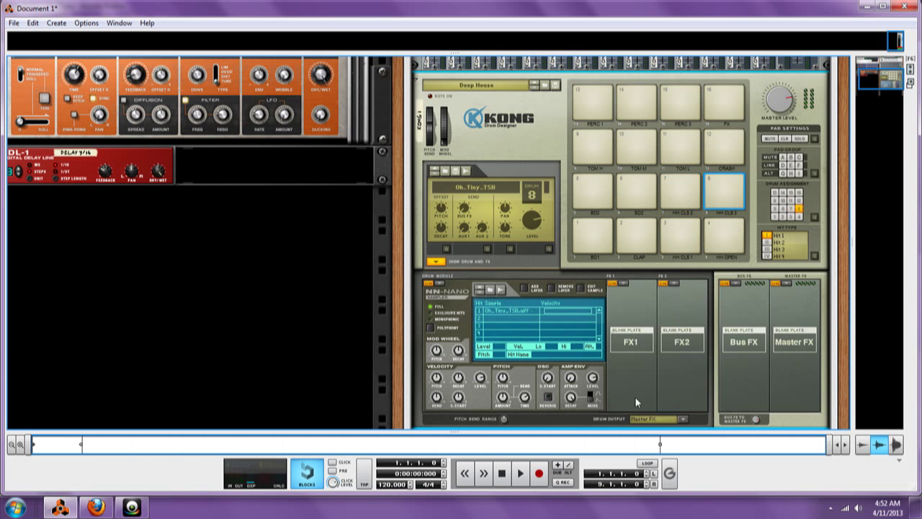
{"action": "left_click", "coordinate": [637, 418]}
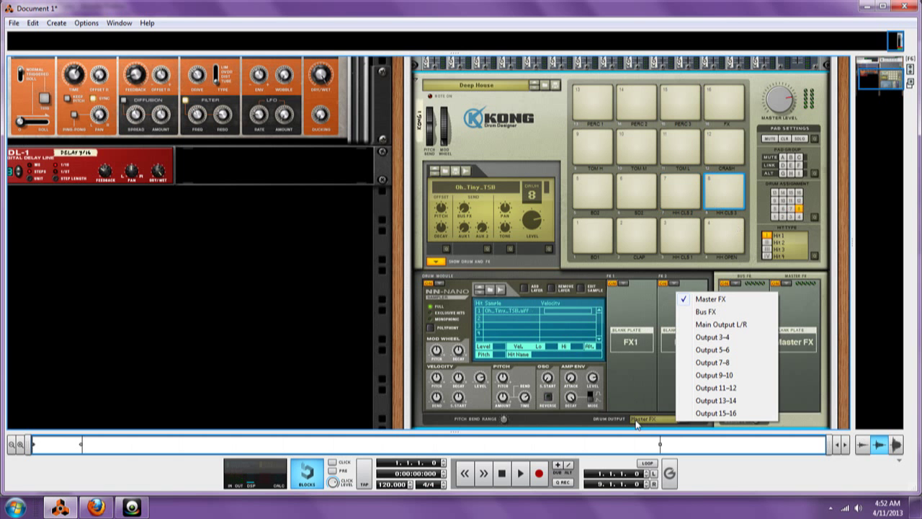
{"action": "left_click", "coordinate": [713, 364]}
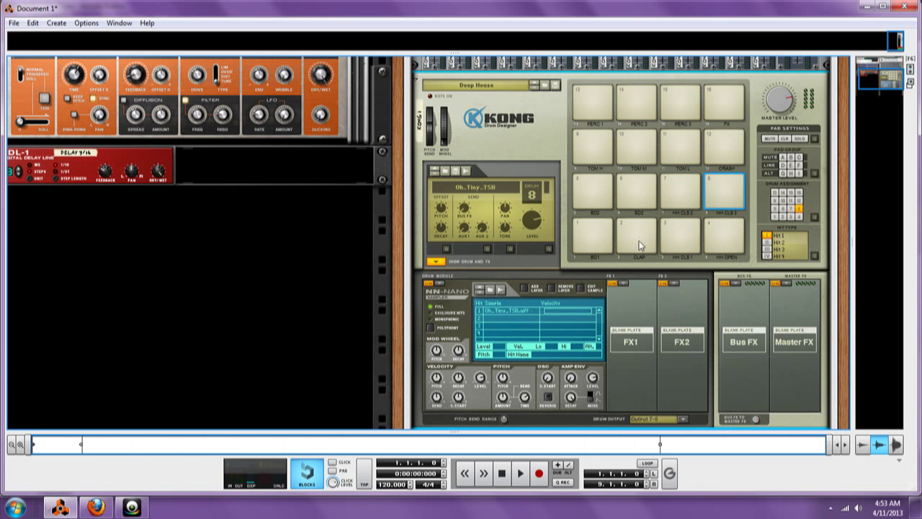
Route drums 9 and 10 (TOM H and TOM M) to Output 9-10
{"action": "left_click", "coordinate": [593, 144]}
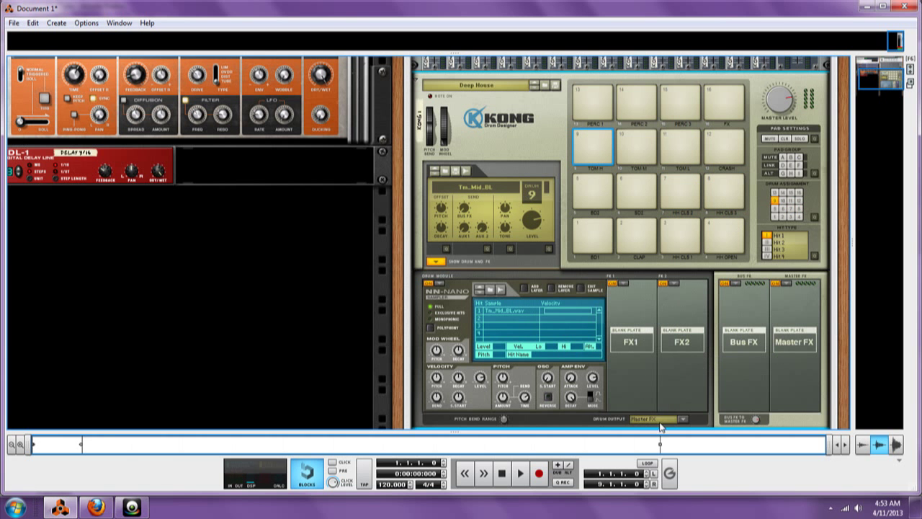
{"action": "left_click", "coordinate": [683, 419]}
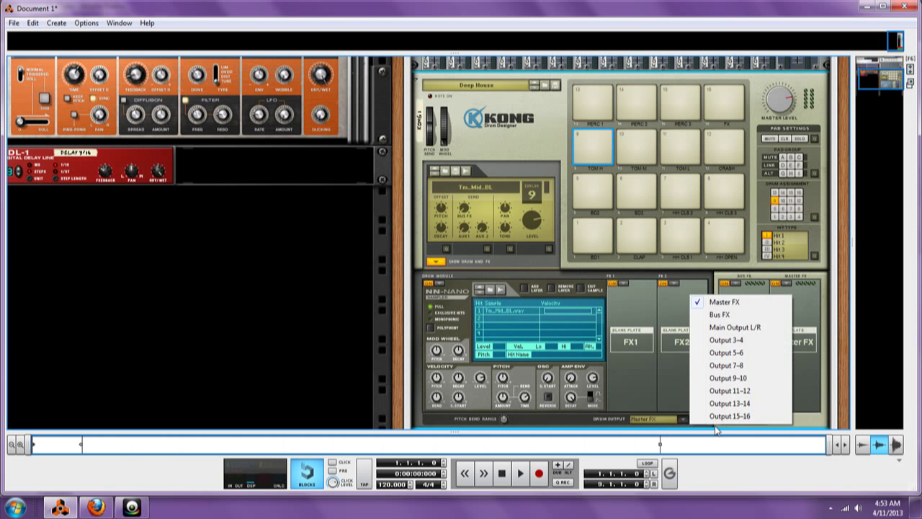
{"action": "left_click", "coordinate": [729, 380]}
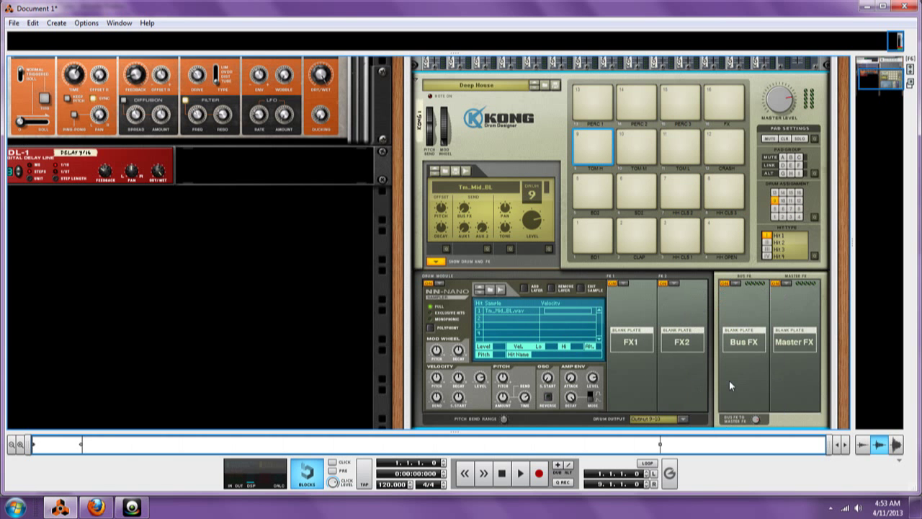
{"action": "left_click", "coordinate": [641, 152]}
{"action": "left_click", "coordinate": [674, 419]}
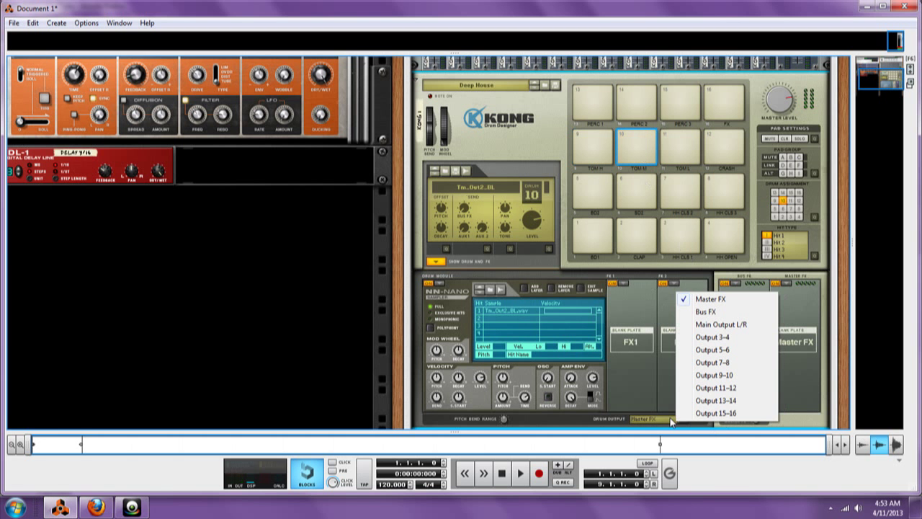
{"action": "left_click", "coordinate": [733, 375]}
Route drums 11 and 12 (TOM L and CRASH) to Output 11-12
{"action": "left_click", "coordinate": [664, 152]}
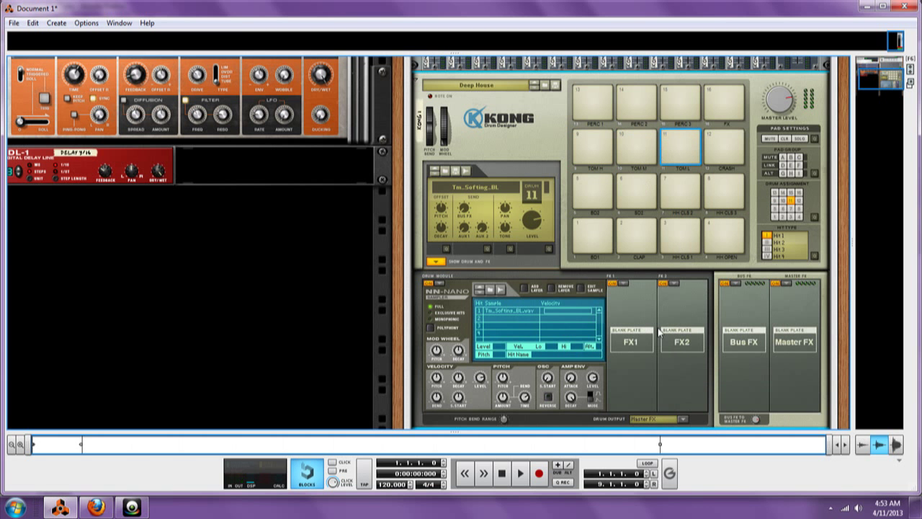
{"action": "left_click", "coordinate": [655, 419]}
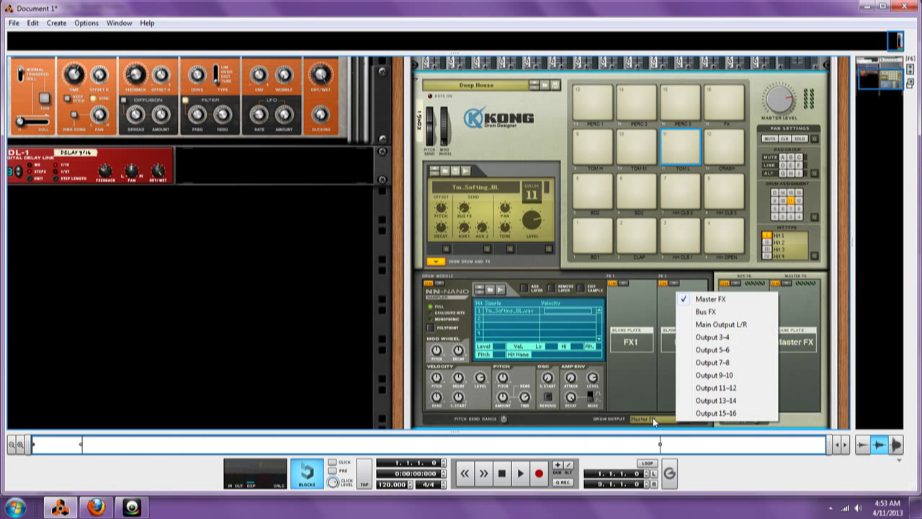
{"action": "left_click", "coordinate": [716, 389]}
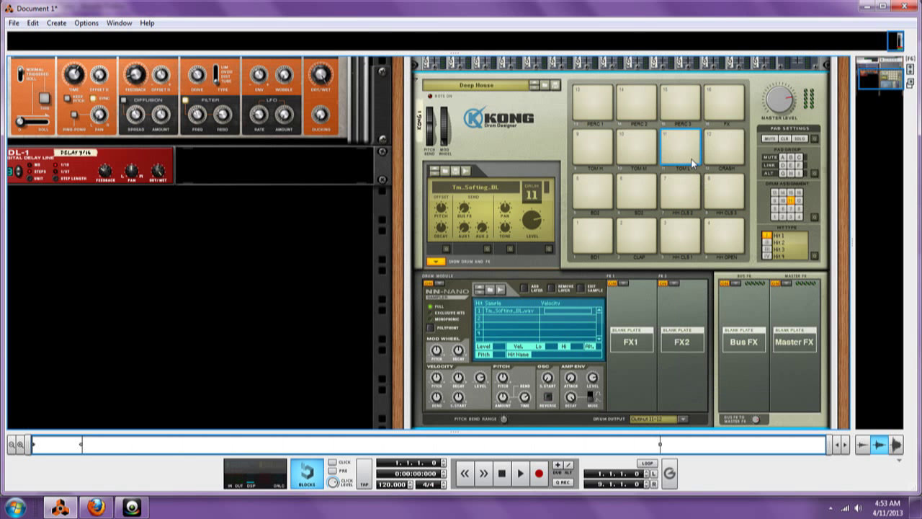
{"action": "left_click", "coordinate": [721, 148]}
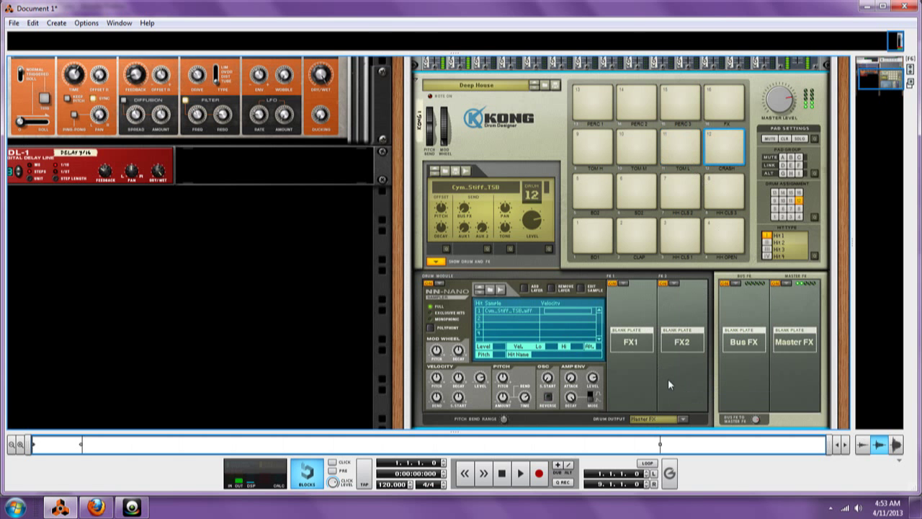
{"action": "left_click", "coordinate": [662, 419]}
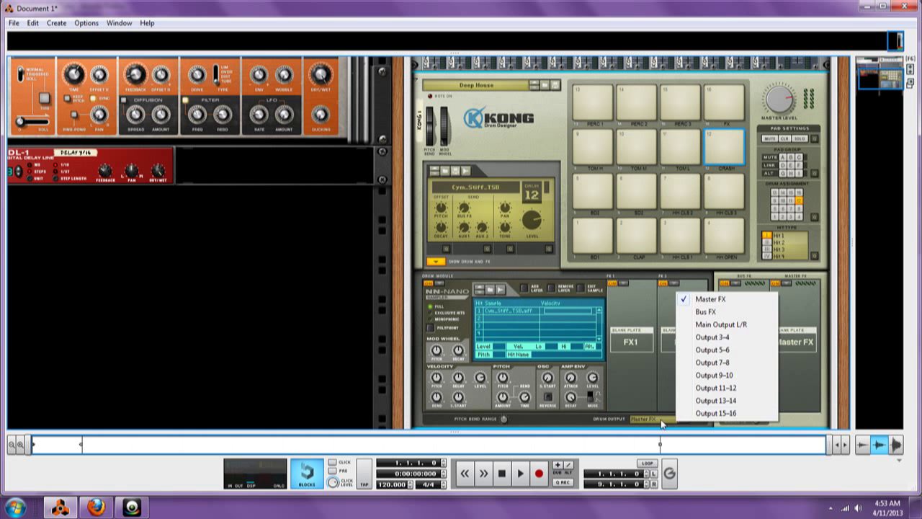
{"action": "left_click", "coordinate": [715, 389]}
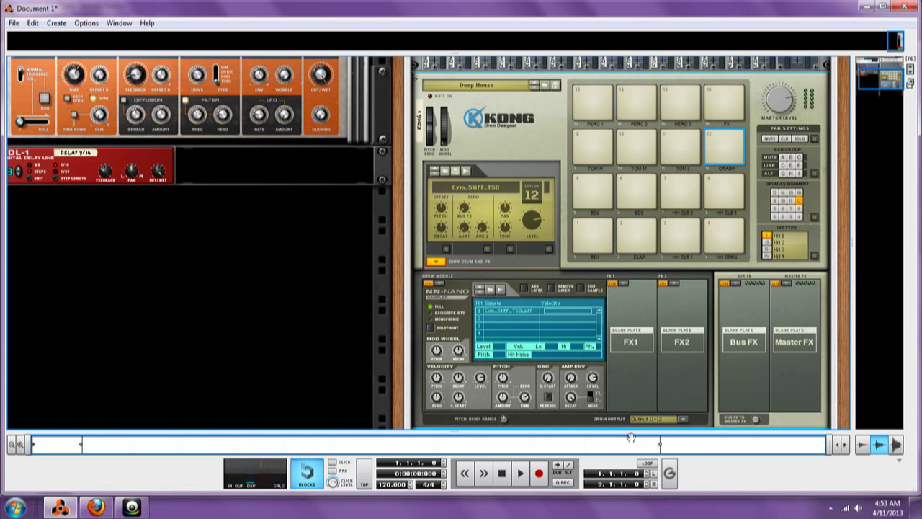
Select pad 13 (PERC 1) and route drum 14 (PERC 2) to Output 13-14
{"action": "left_click", "coordinate": [598, 100]}
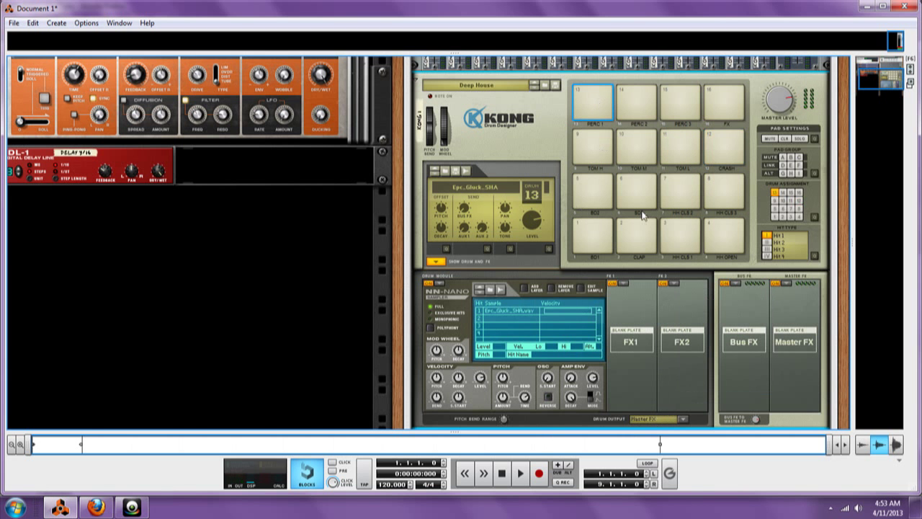
{"action": "left_click", "coordinate": [654, 420]}
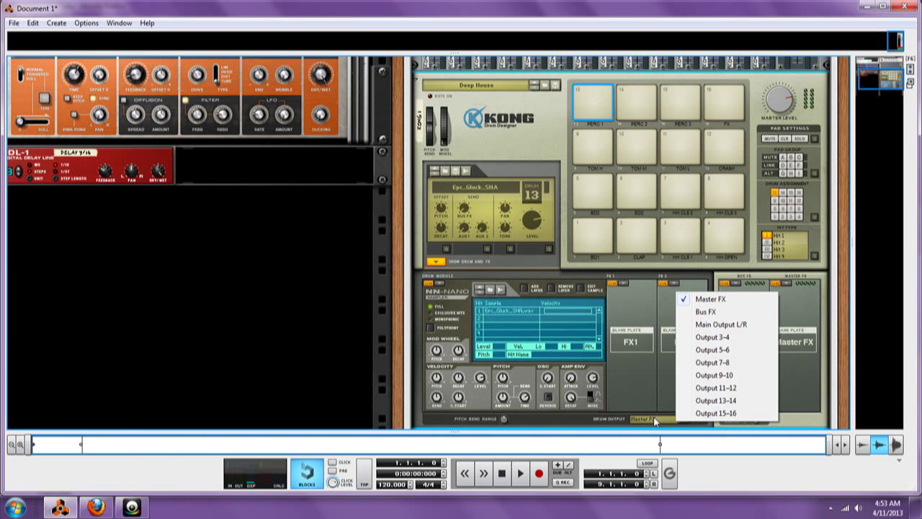
{"action": "left_click", "coordinate": [716, 403]}
{"action": "left_click", "coordinate": [631, 111]}
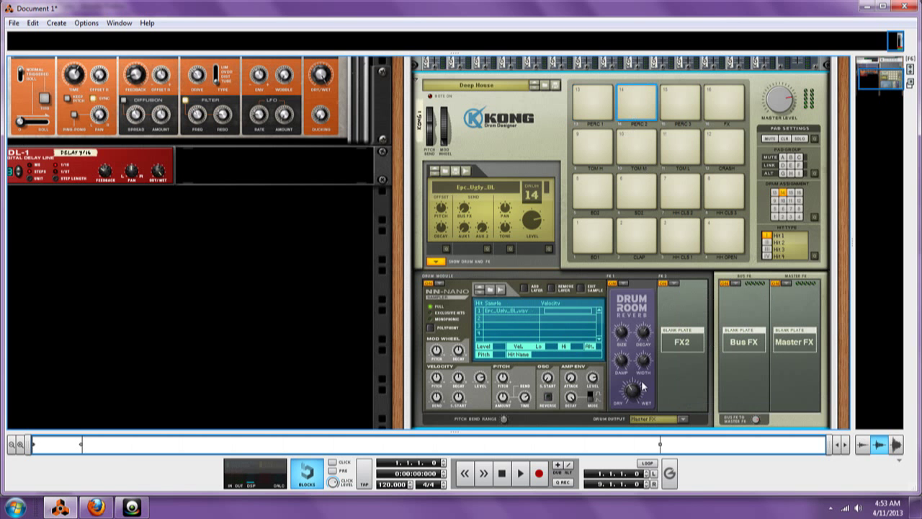
{"action": "left_click", "coordinate": [651, 420]}
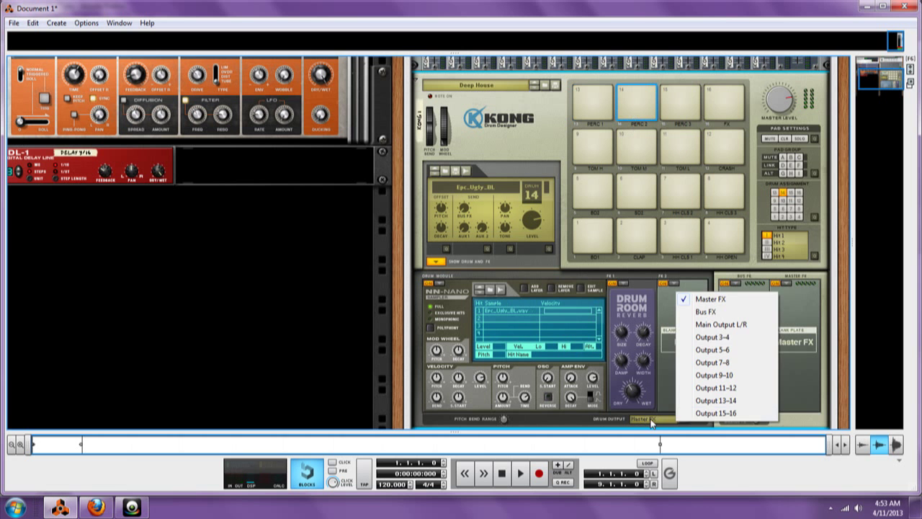
{"action": "left_click", "coordinate": [721, 401]}
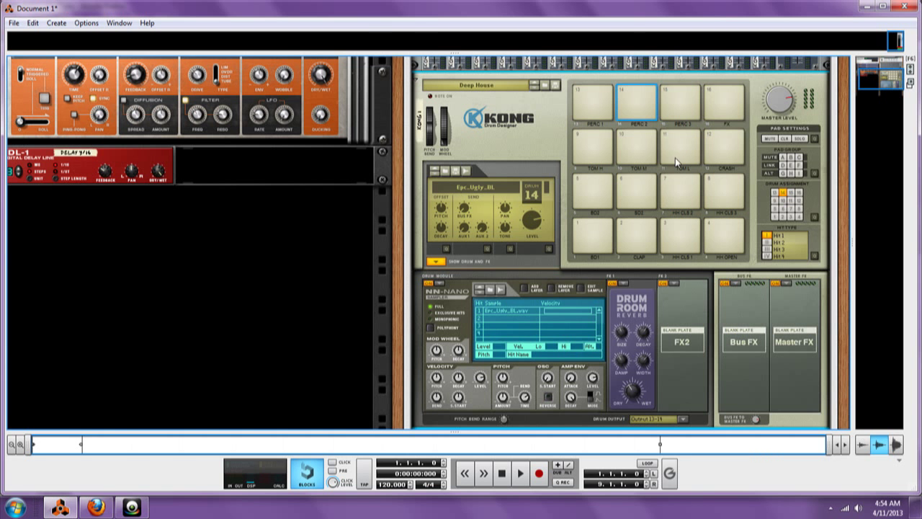
Select pad 1 to show the BD1 kick's drum settings
{"action": "left_click", "coordinate": [593, 239]}
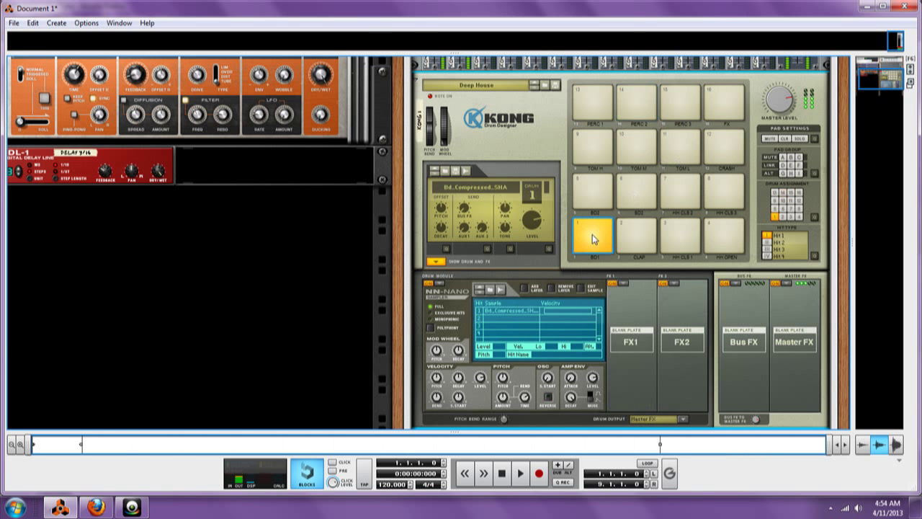
Scroll the mixer into view and audition pads 2–4 (CLAP, HH CLS 1, HH OPEN)
{"action": "left_click", "coordinate": [635, 235]}
{"action": "scroll", "coordinate": [644, 229], "scroll_direction": "up", "scroll_amount": 3}
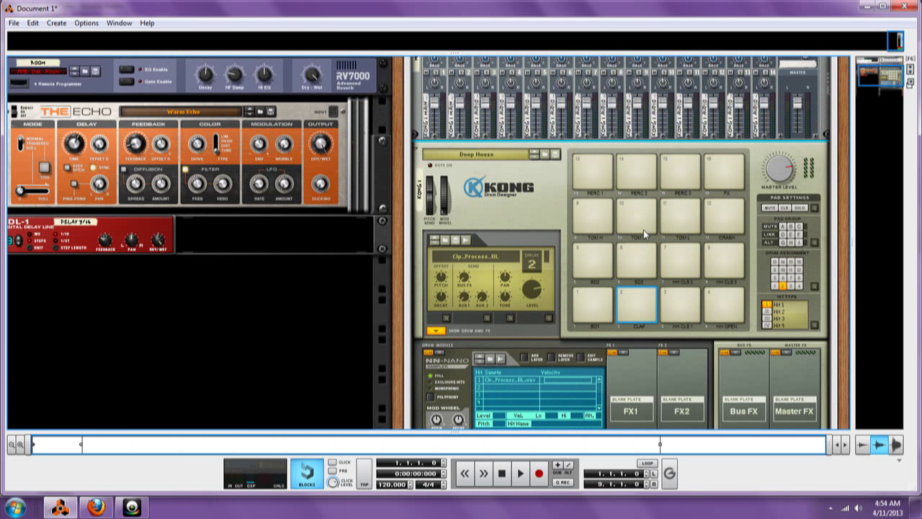
{"action": "left_click", "coordinate": [636, 305]}
{"action": "left_click", "coordinate": [676, 307]}
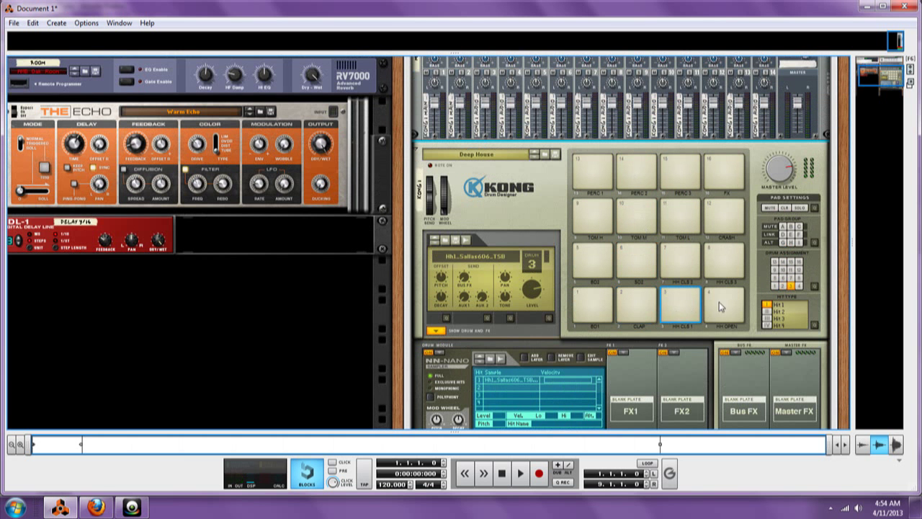
{"action": "left_click", "coordinate": [723, 302]}
{"action": "left_click", "coordinate": [696, 306]}
{"action": "left_click", "coordinate": [715, 311]}
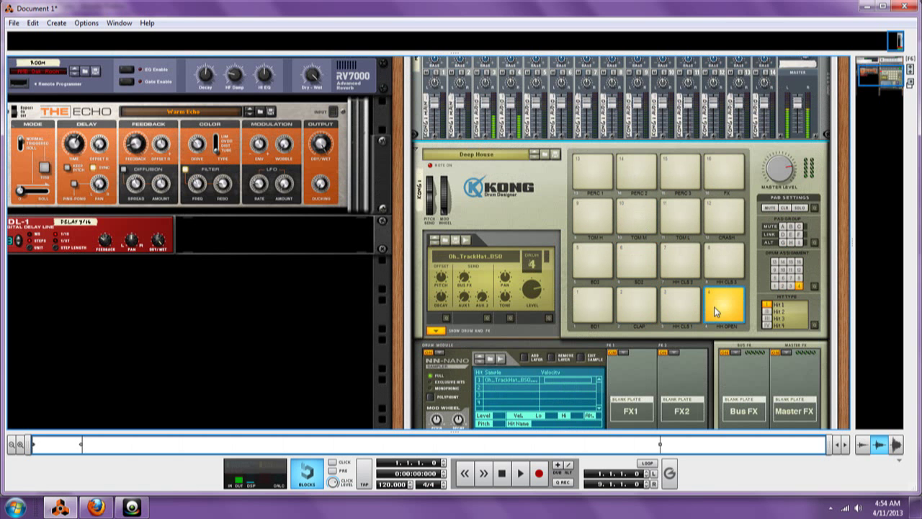
Audition pads 5–14, from BD2 through PERC 2, checking each mixer channel
{"action": "left_click", "coordinate": [592, 254]}
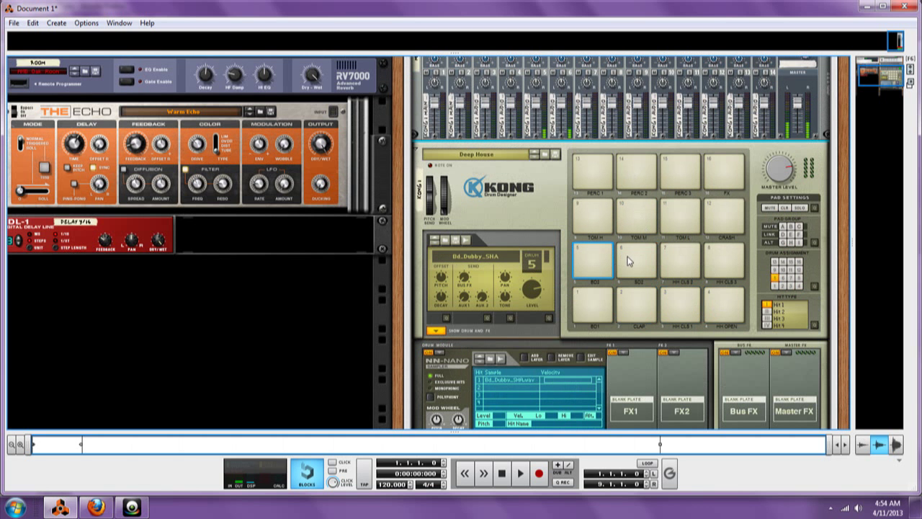
{"action": "left_click", "coordinate": [629, 260]}
{"action": "left_click", "coordinate": [605, 258]}
{"action": "left_click", "coordinate": [621, 264]}
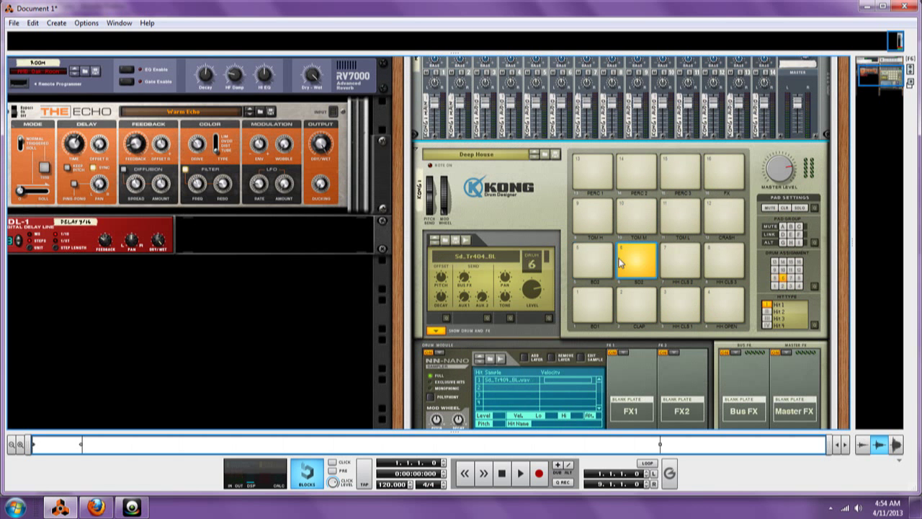
{"action": "left_click", "coordinate": [678, 263]}
{"action": "left_click", "coordinate": [721, 260]}
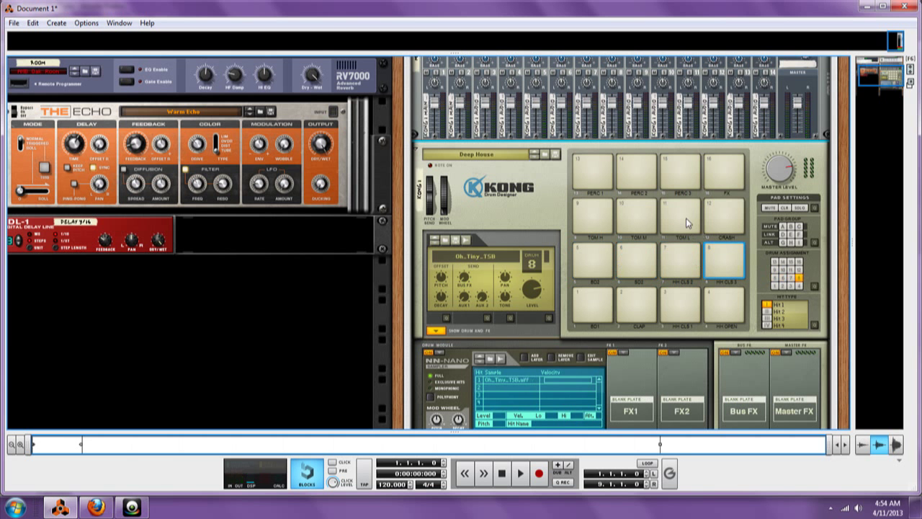
{"action": "left_click", "coordinate": [721, 216]}
{"action": "left_click", "coordinate": [634, 216]}
{"action": "left_click", "coordinate": [589, 213]}
{"action": "left_click", "coordinate": [589, 164]}
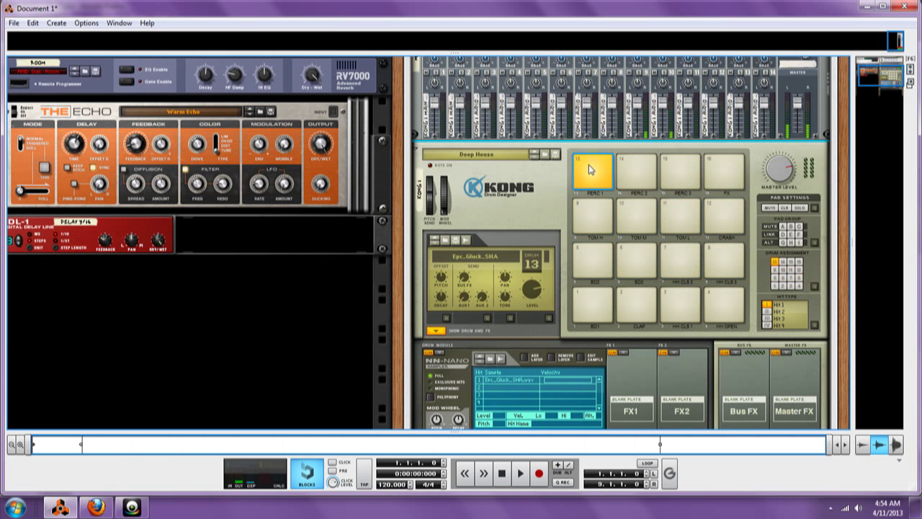
{"action": "left_click", "coordinate": [632, 168]}
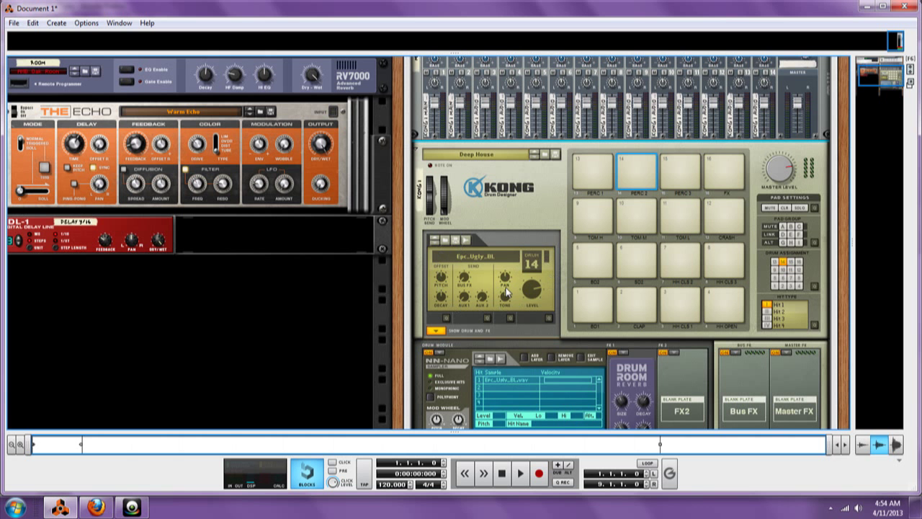
Pan drum 1 fully left to -64 and drum 2 fully right to 63
{"action": "left_click", "coordinate": [587, 303]}
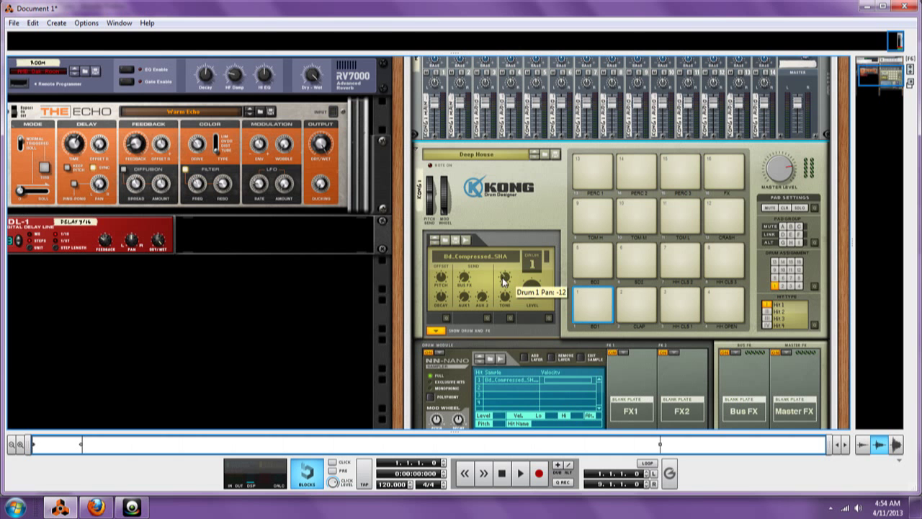
{"action": "left_click_drag", "start_coordinate": [503, 278], "coordinate": [505, 303]}
{"action": "left_click", "coordinate": [637, 307]}
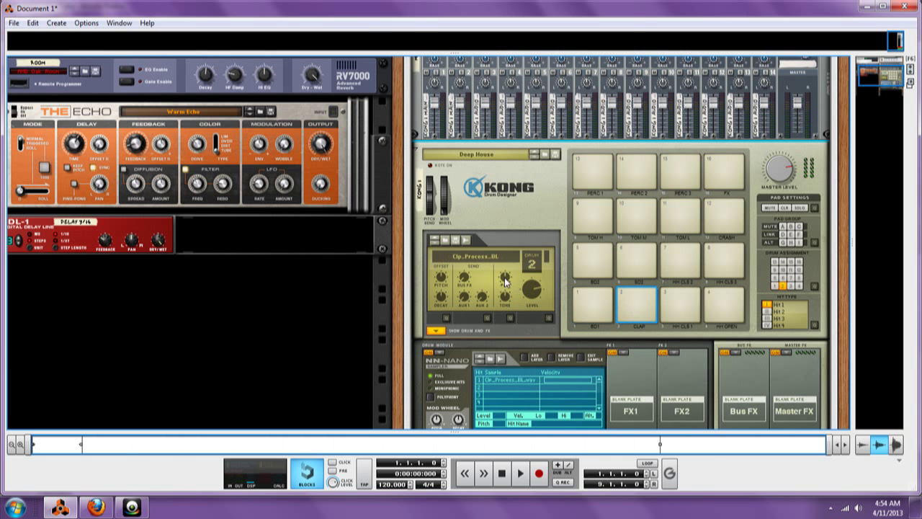
{"action": "left_click_drag", "start_coordinate": [505, 279], "coordinate": [504, 262]}
Step through drums 3–8, panning odd drums to -64 and even drums to 63
{"action": "left_click", "coordinate": [692, 304]}
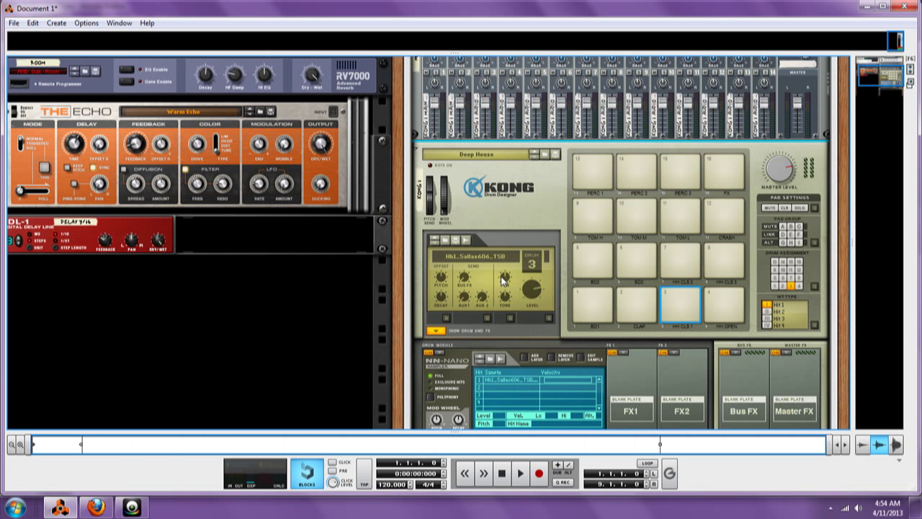
{"action": "left_click", "coordinate": [728, 321]}
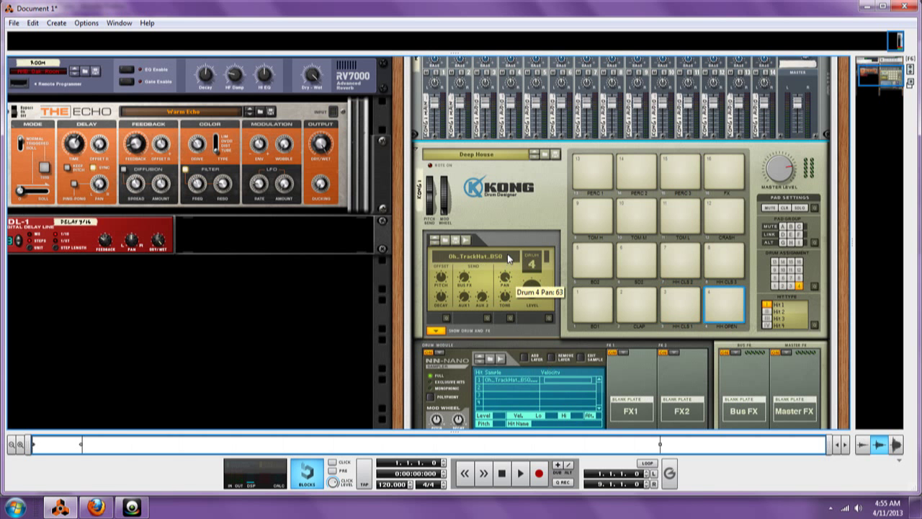
{"action": "left_click", "coordinate": [601, 258]}
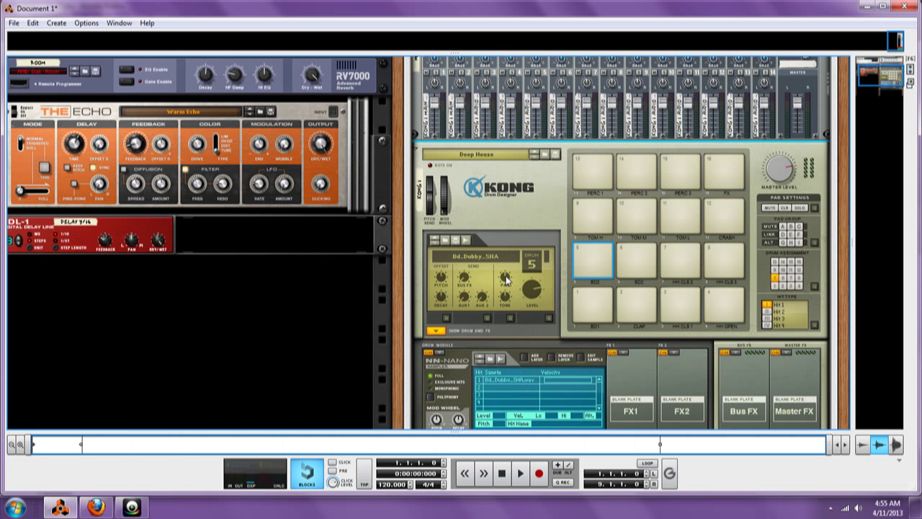
{"action": "left_click", "coordinate": [633, 259]}
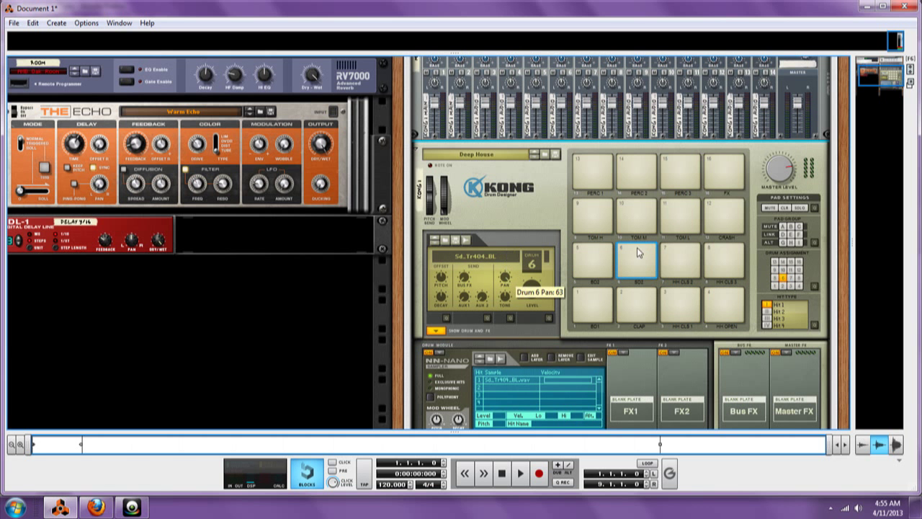
{"action": "left_click", "coordinate": [679, 259]}
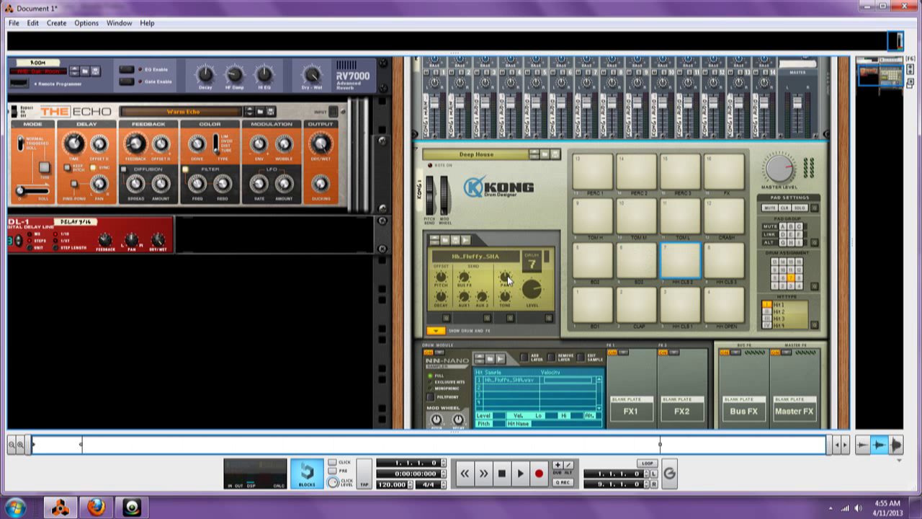
{"action": "left_click", "coordinate": [724, 260]}
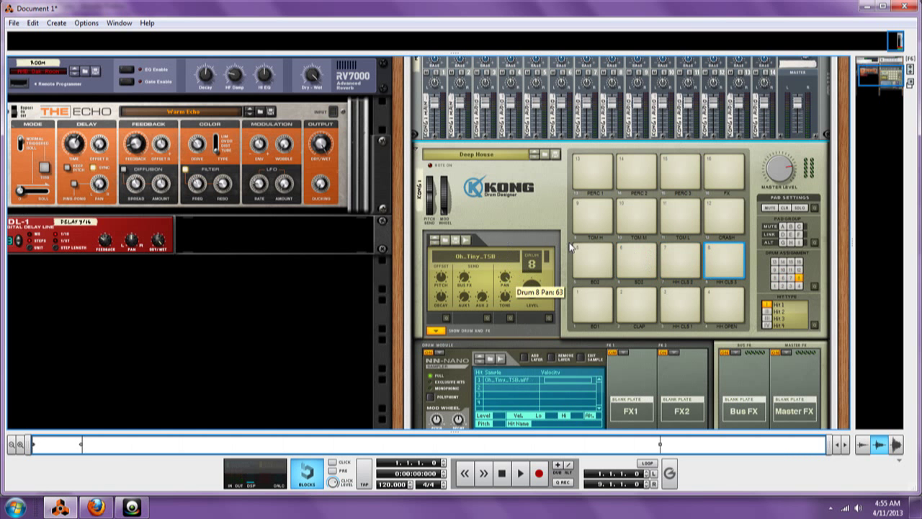
Step through drums 9–14, panning odd drums to -64 and even drums to 63
{"action": "left_click", "coordinate": [588, 217]}
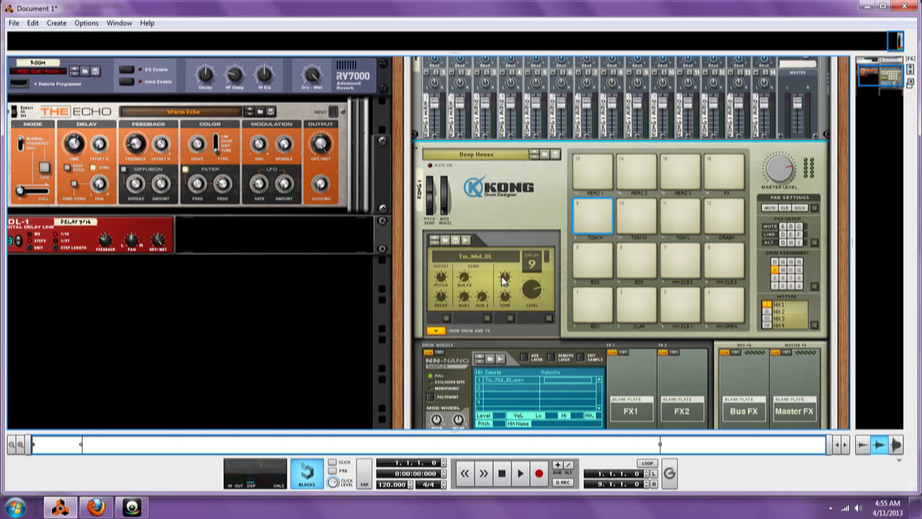
{"action": "left_click", "coordinate": [632, 216]}
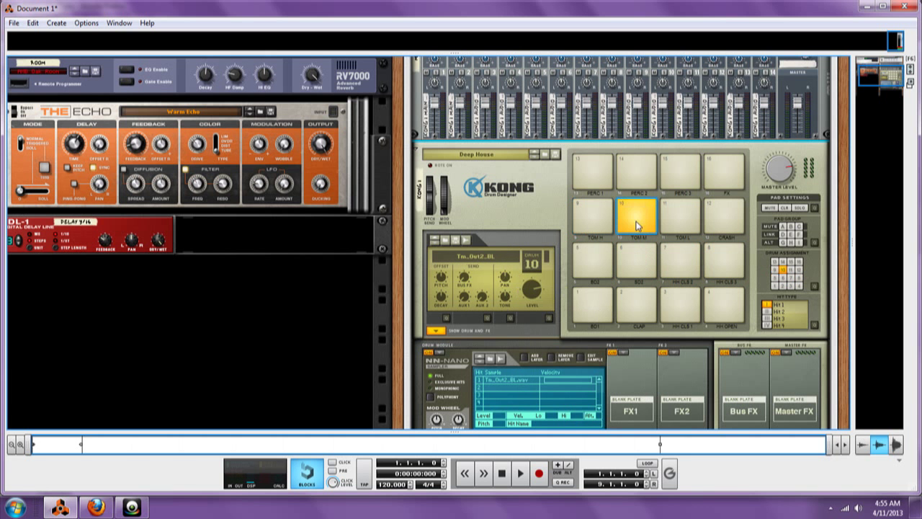
{"action": "left_click", "coordinate": [674, 219]}
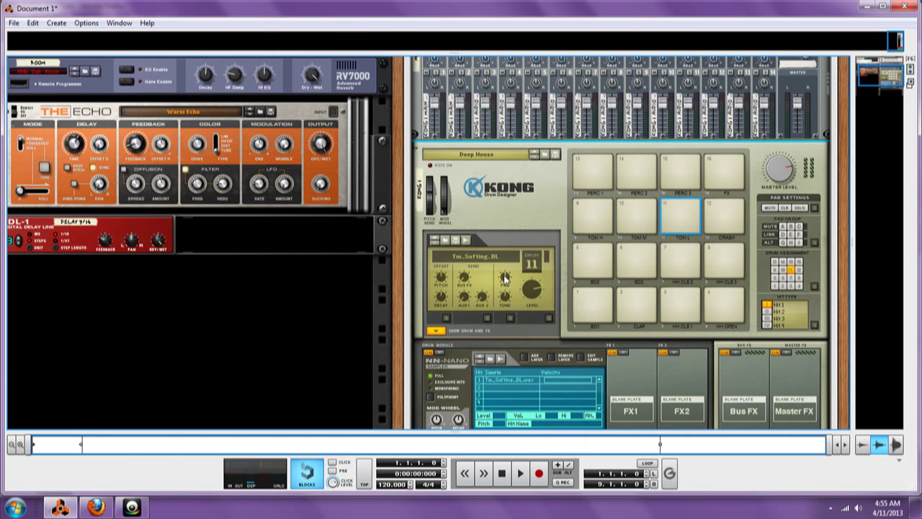
{"action": "left_click", "coordinate": [721, 219]}
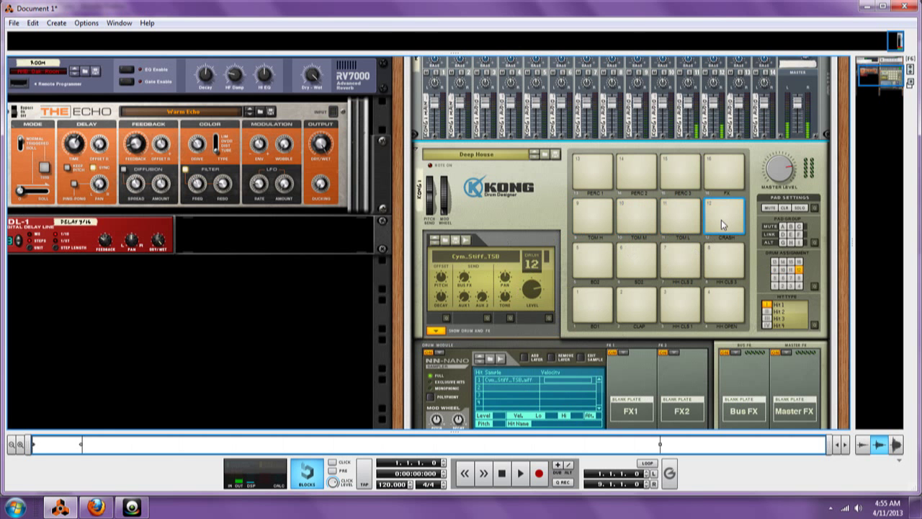
{"action": "left_click", "coordinate": [595, 177]}
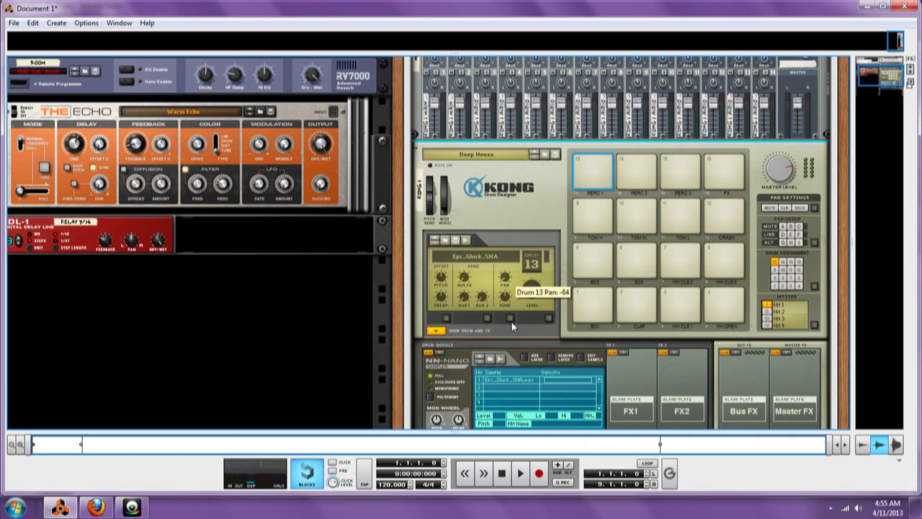
{"action": "left_click", "coordinate": [639, 173]}
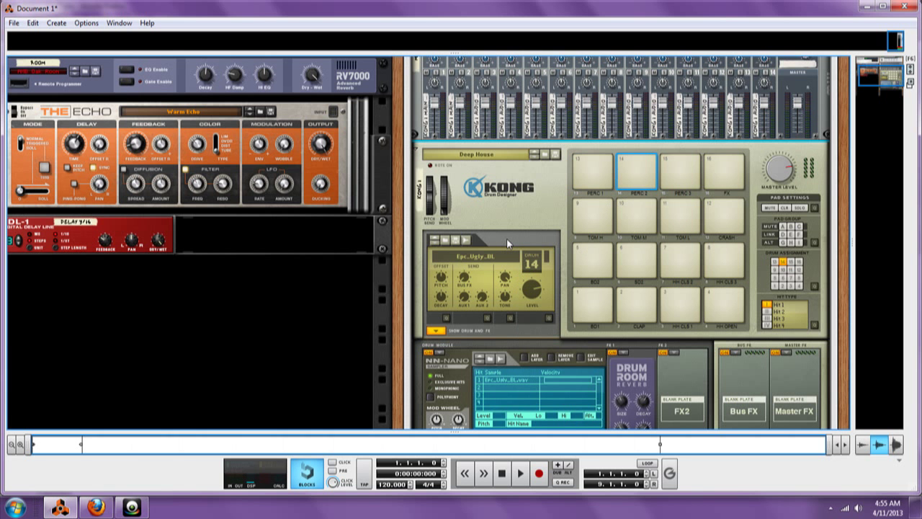
{"action": "left_click", "coordinate": [592, 306]}
{"action": "left_click", "coordinate": [635, 308]}
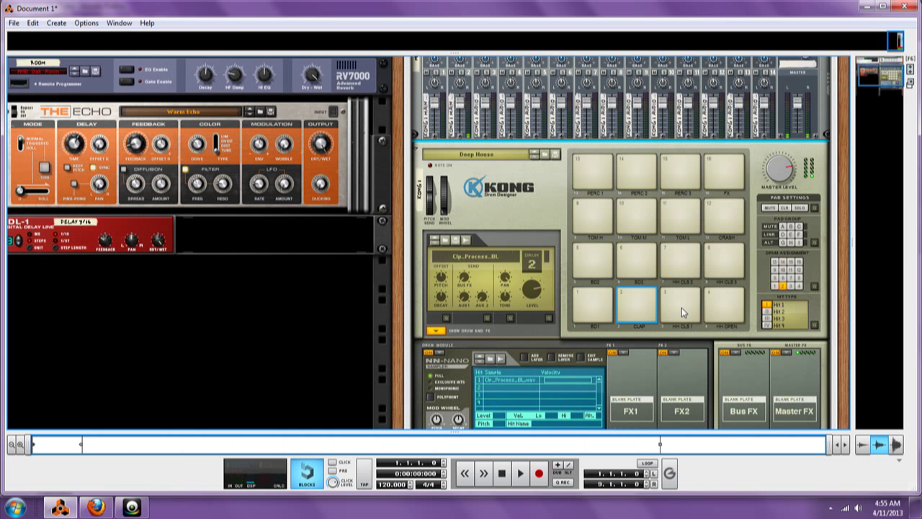
{"action": "left_click", "coordinate": [682, 307]}
{"action": "left_click", "coordinate": [712, 306]}
{"action": "left_click", "coordinate": [683, 266]}
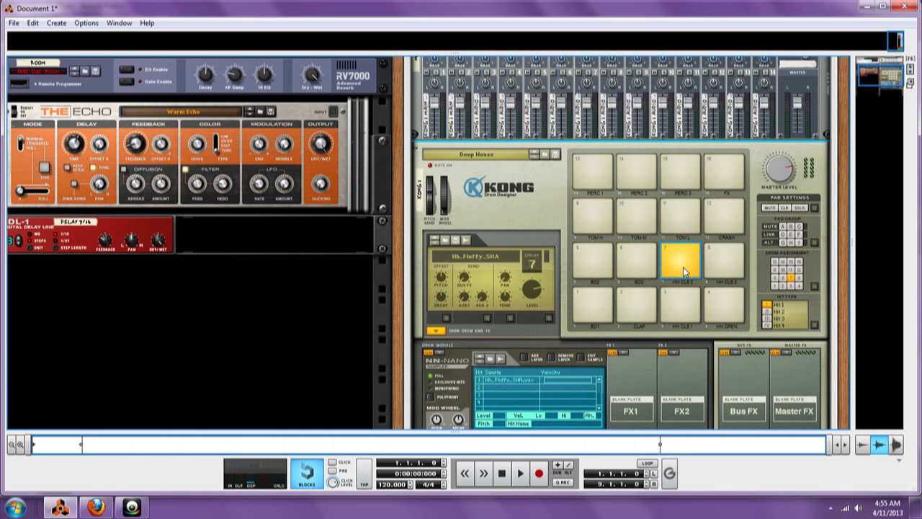
{"action": "left_click", "coordinate": [638, 265]}
{"action": "left_click", "coordinate": [611, 262]}
{"action": "left_click", "coordinate": [605, 217]}
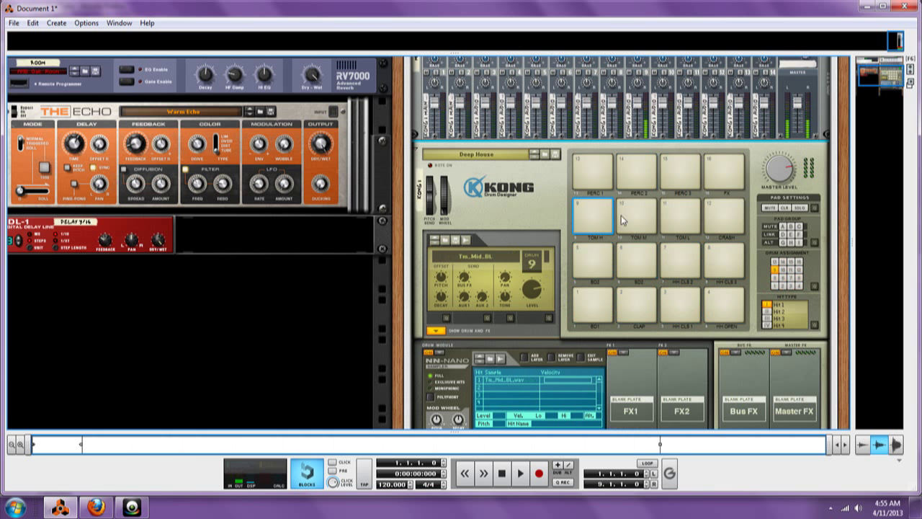
{"action": "left_click", "coordinate": [643, 215]}
{"action": "left_click", "coordinate": [681, 216]}
{"action": "left_click", "coordinate": [718, 218]}
{"action": "left_click", "coordinate": [711, 179]}
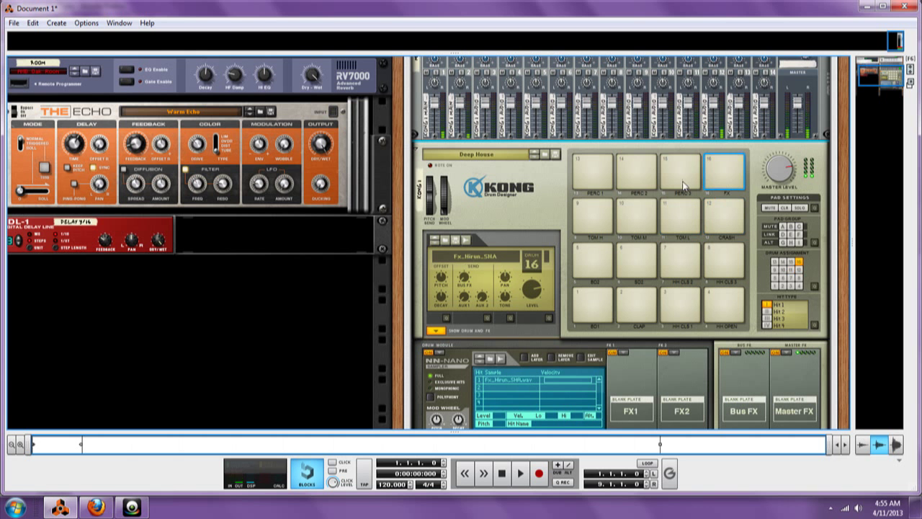
{"action": "left_click", "coordinate": [683, 184]}
{"action": "left_click", "coordinate": [637, 175]}
{"action": "left_click", "coordinate": [603, 176]}
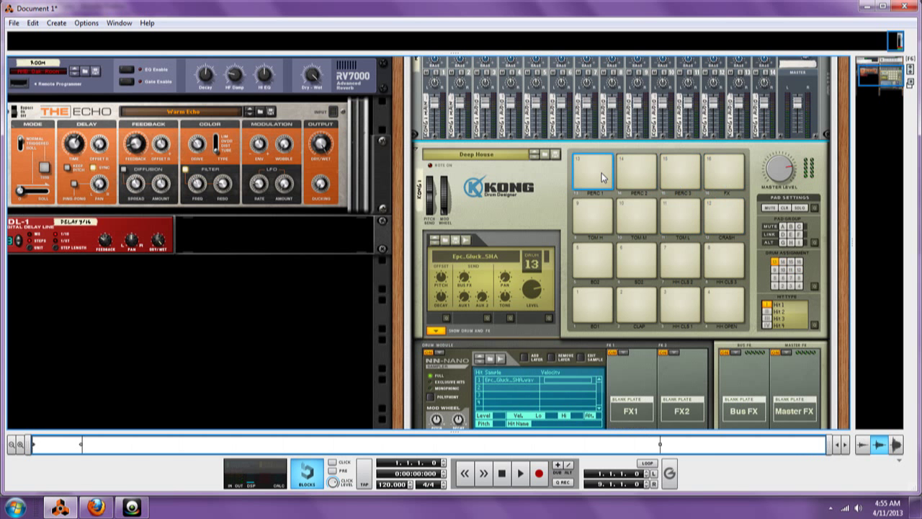